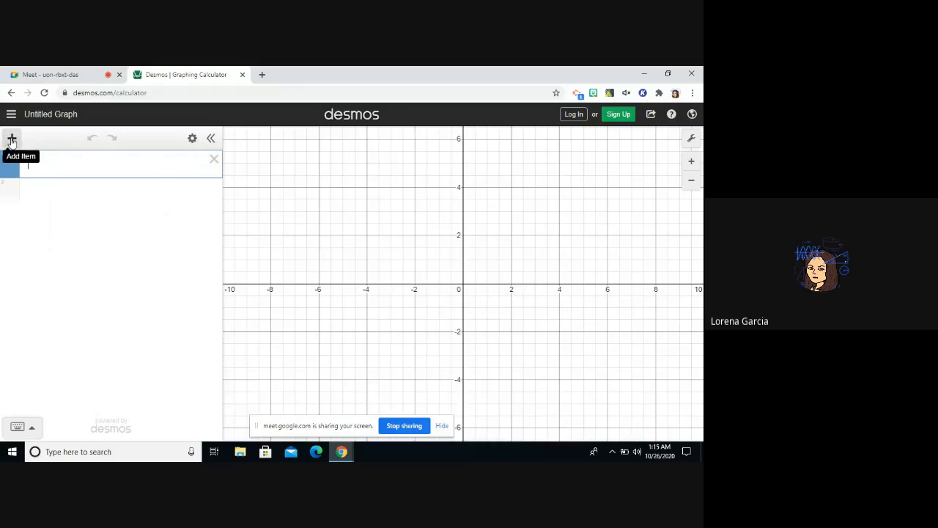
Add an empty x₁/y₁ table to the expression list.
click(12, 139)
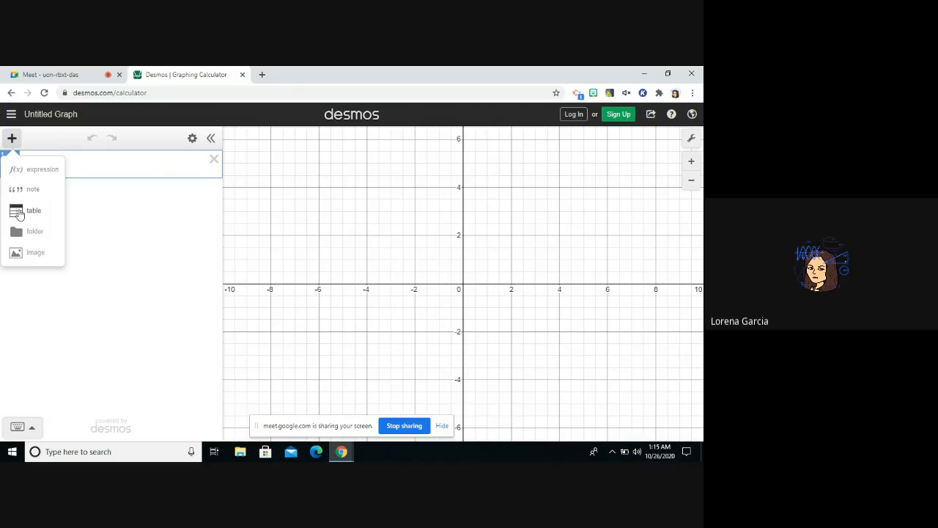
click(19, 212)
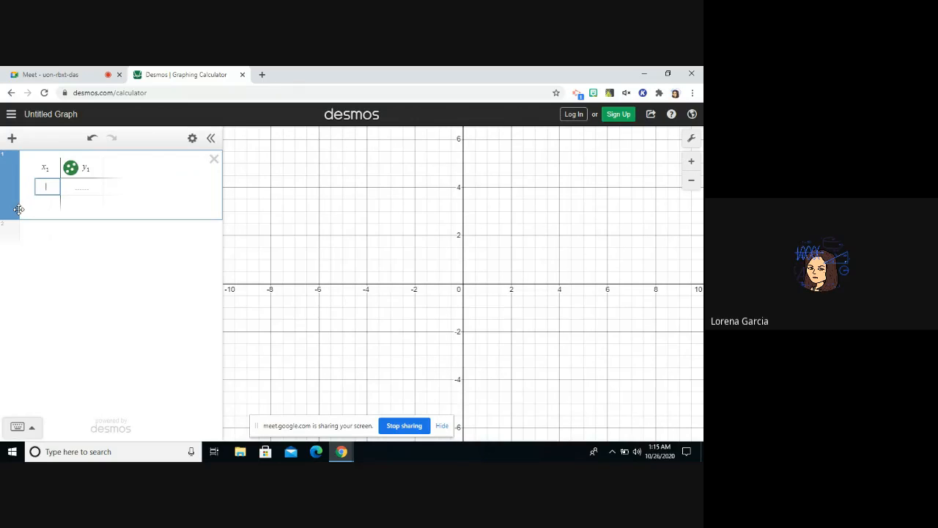
Open the "2-5 Algebra NB pages" presentation from Google Drive in its own window beside the calculator, and close the Drive tab.
click(670, 74)
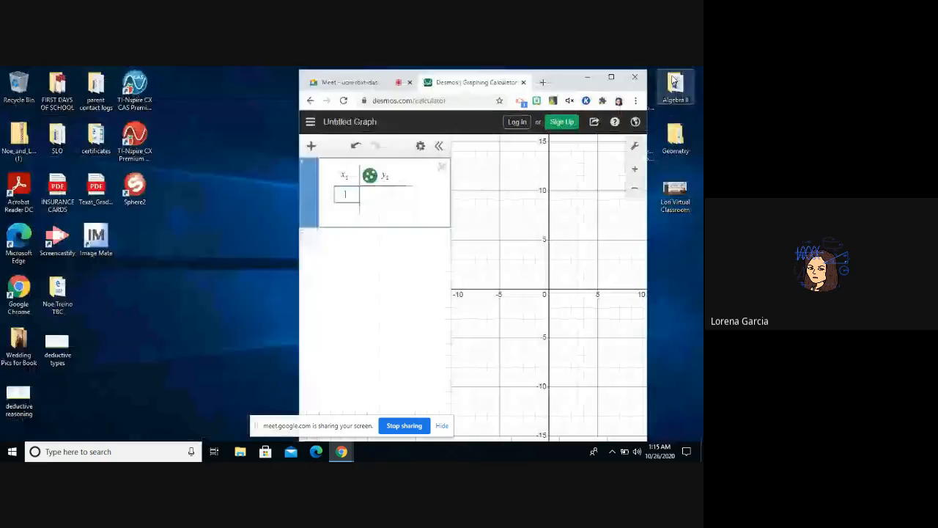
drag(561, 83, 614, 81)
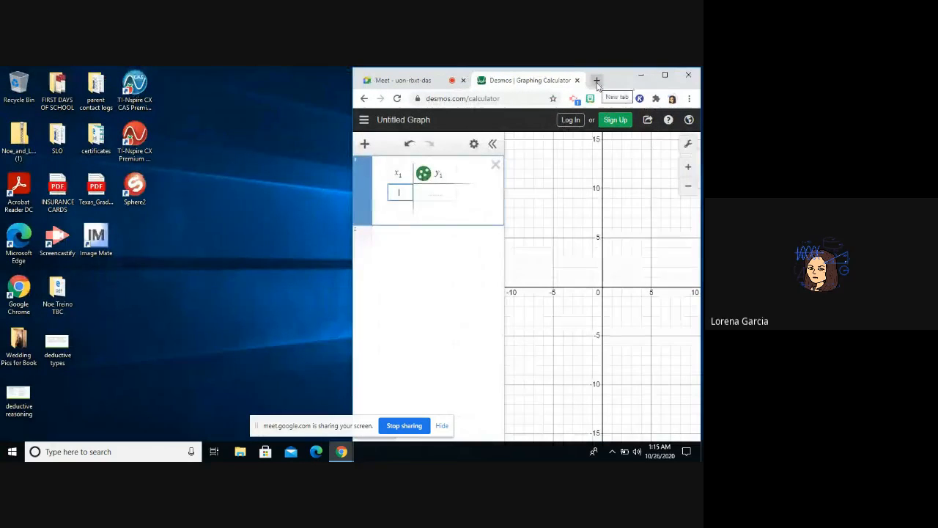
click(597, 80)
text(drive.google.com/drive/)
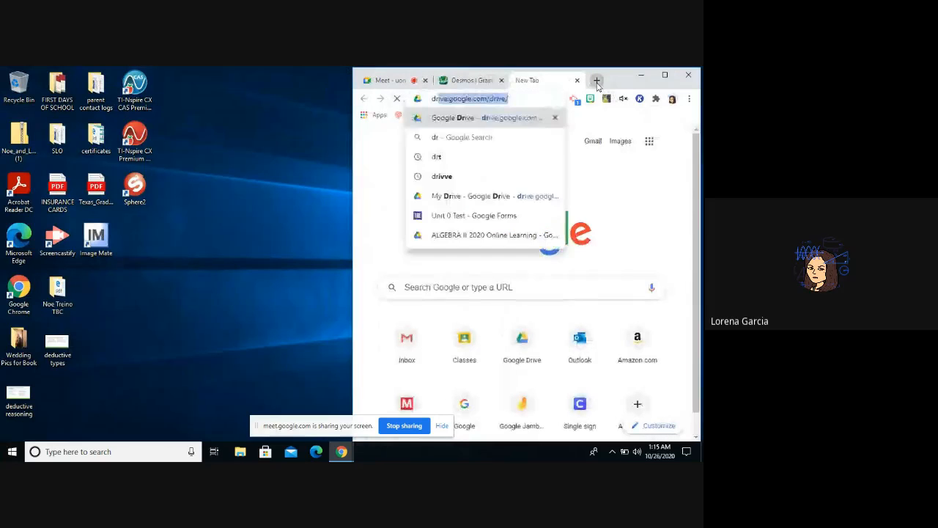
key(Return)
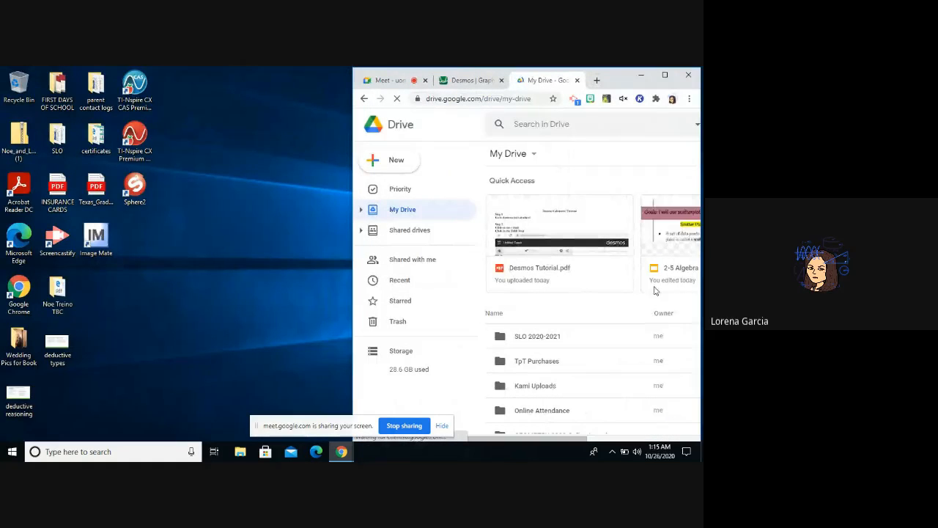
double_click(681, 275)
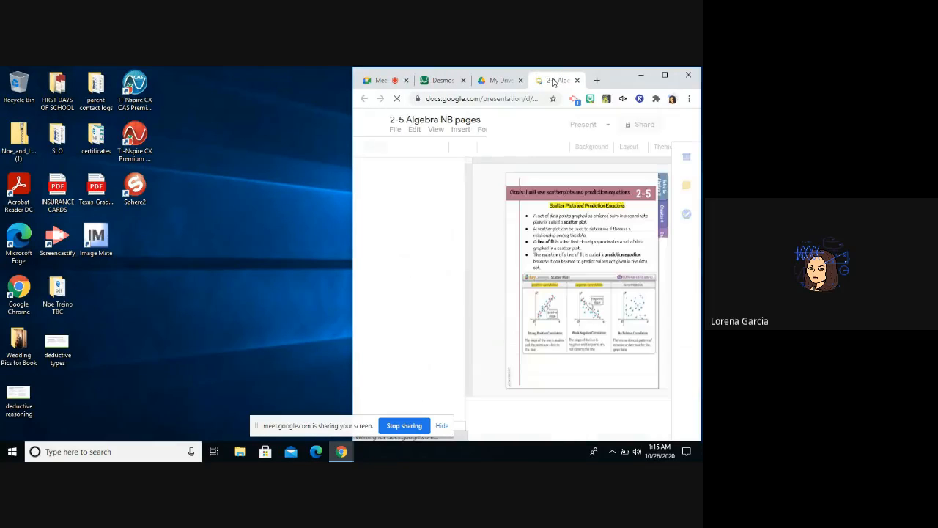
drag(561, 87, 2, 97)
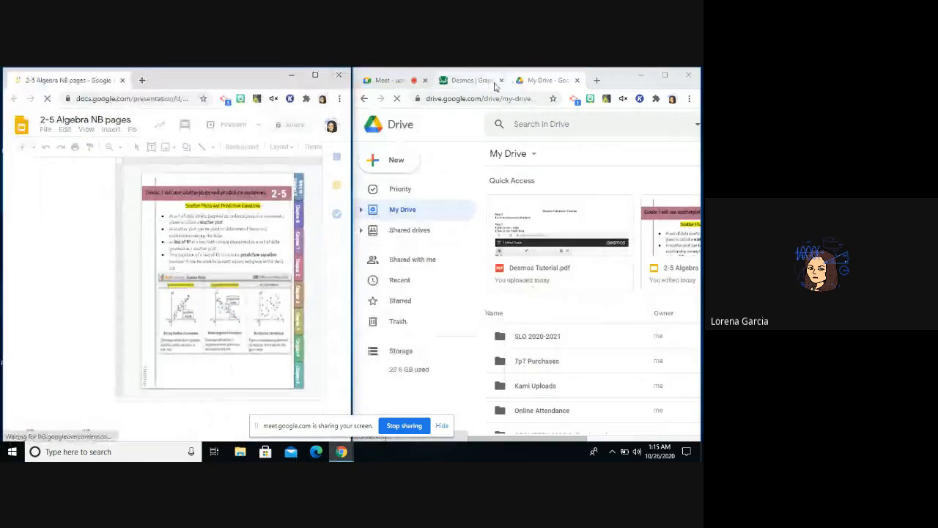
click(577, 80)
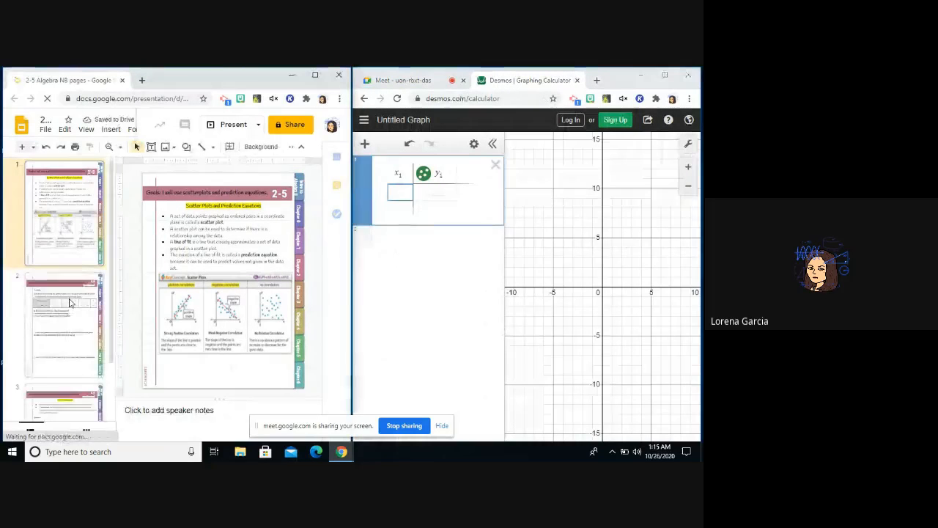
Show slide 3 of the presentation and zoom in on its year and population table.
click(71, 303)
key(Down)
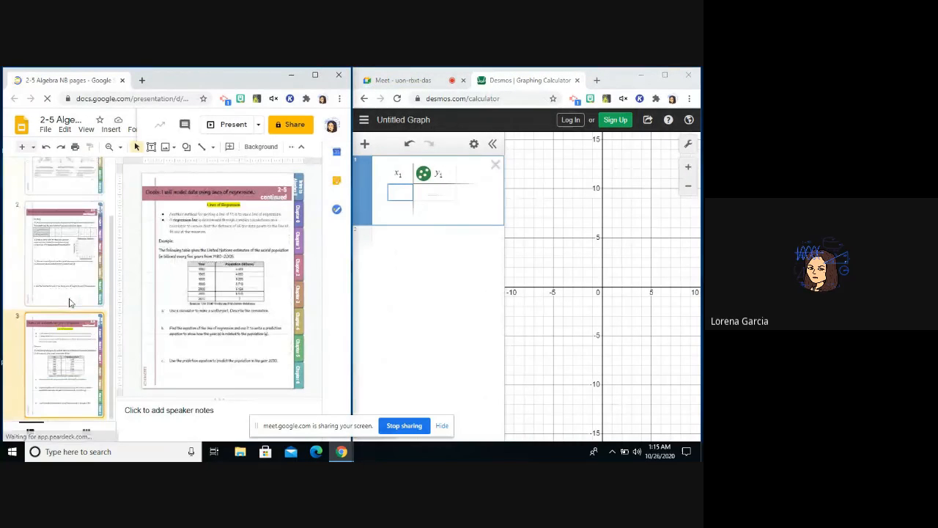
click(110, 147)
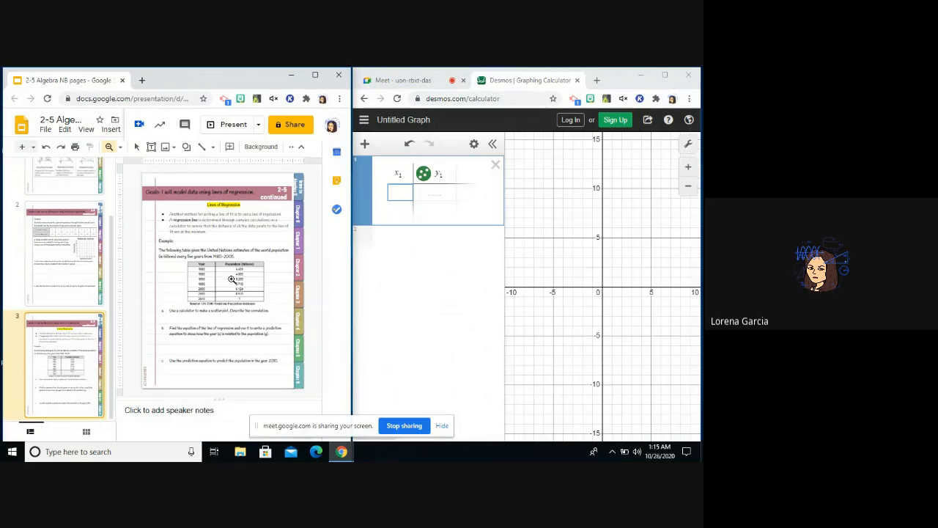
click(232, 279)
Fill the calculator table's x₁ column with the years 1980, 1985, 1990, 1995, 2000 and 2005.
click(407, 191)
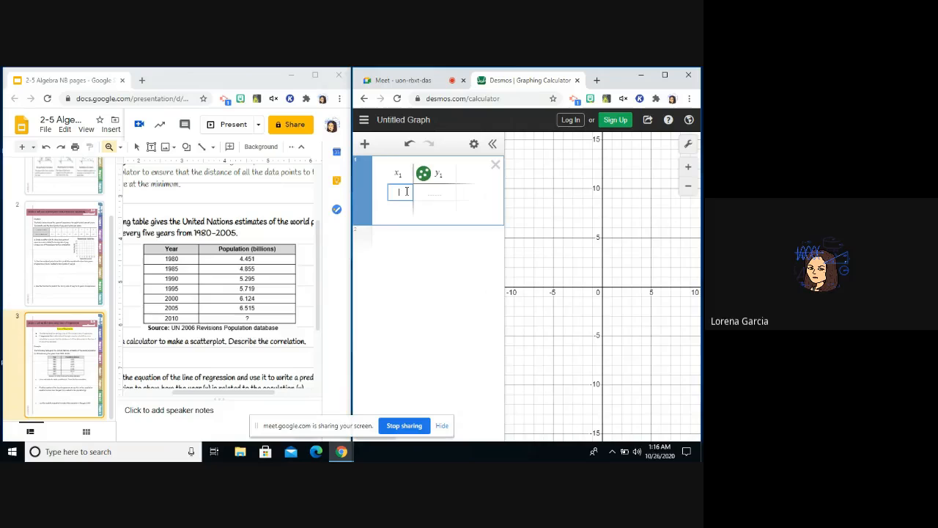
text(1980)
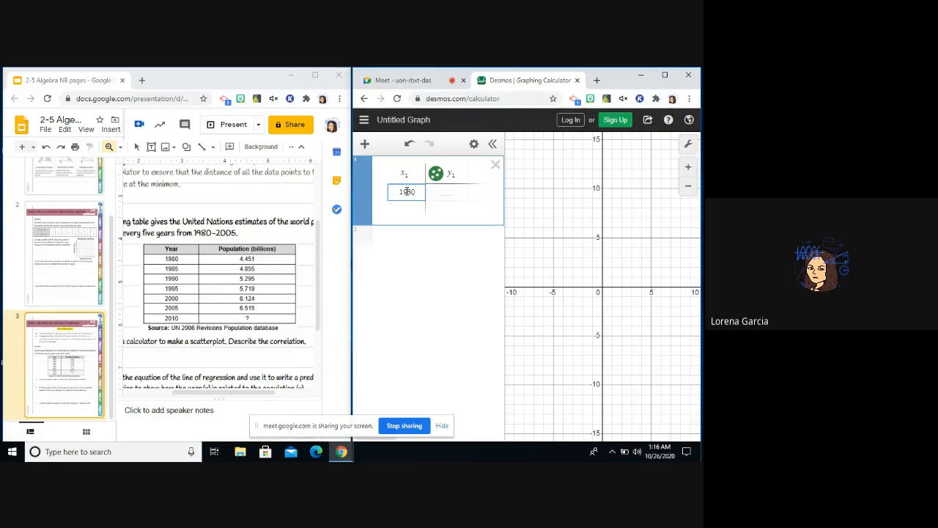
key(Return)
text(1985)
key(Return)
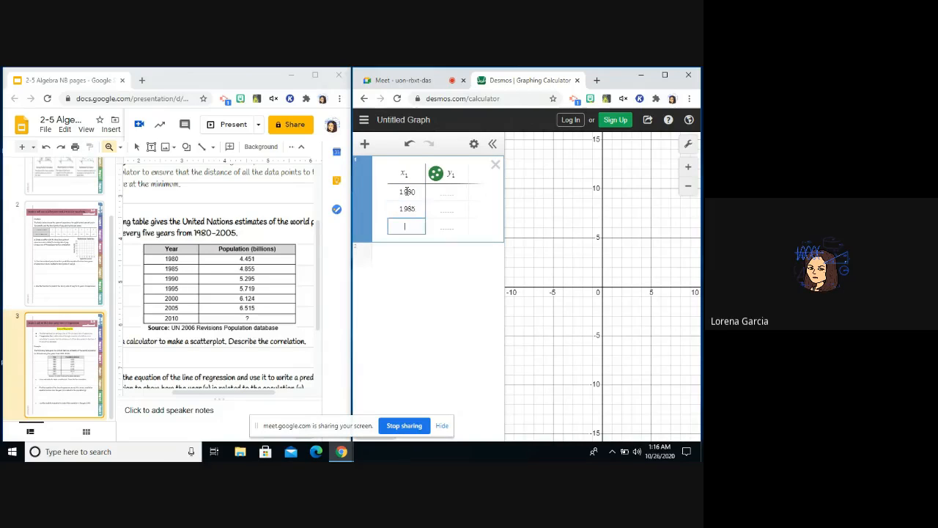
text(1990)
key(Return)
text(1)
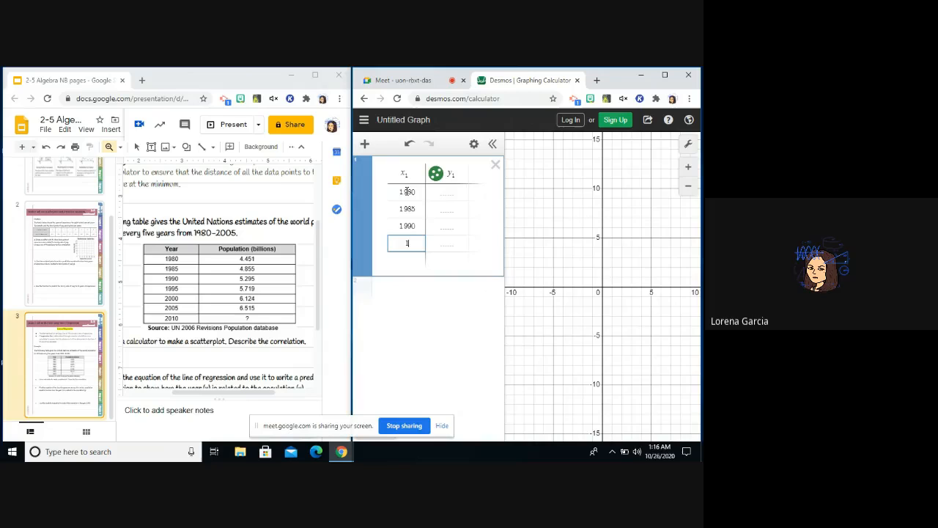
text(995)
key(Return)
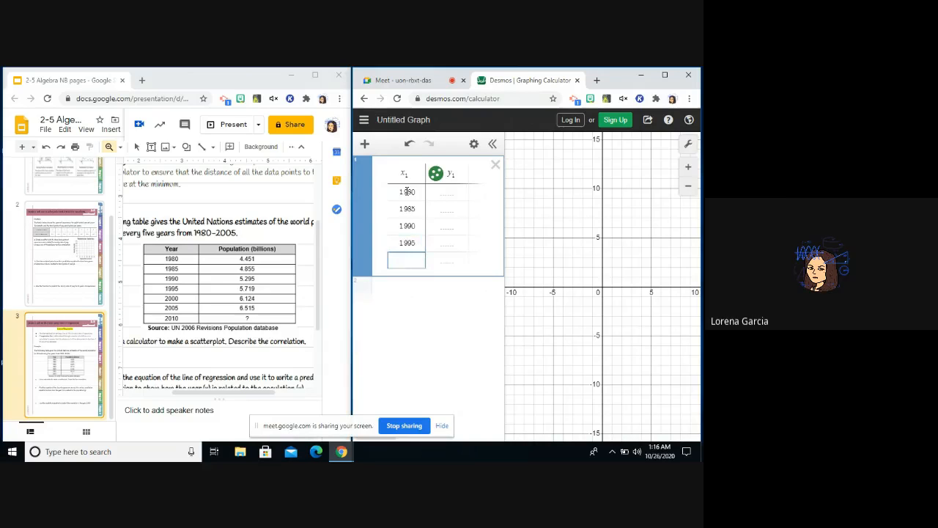
text(200)
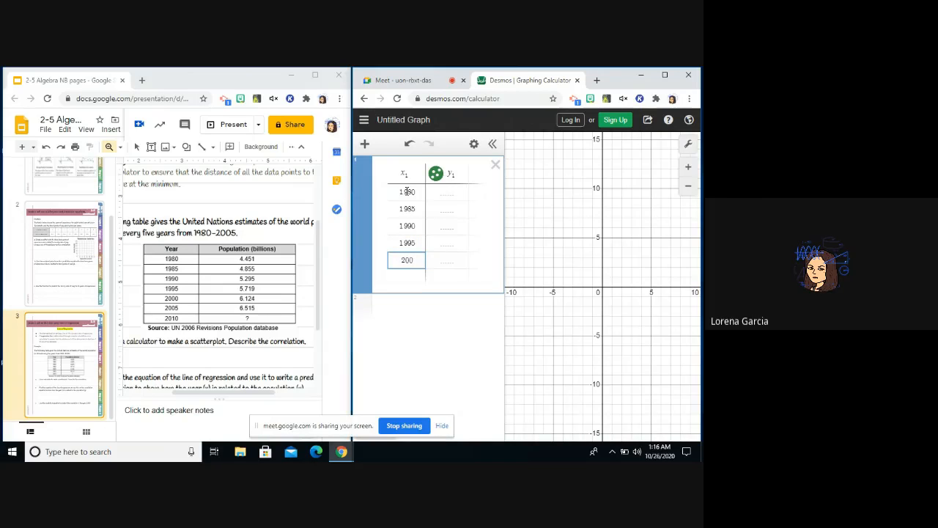
text(0)
key(Return)
text(2005)
key(Return)
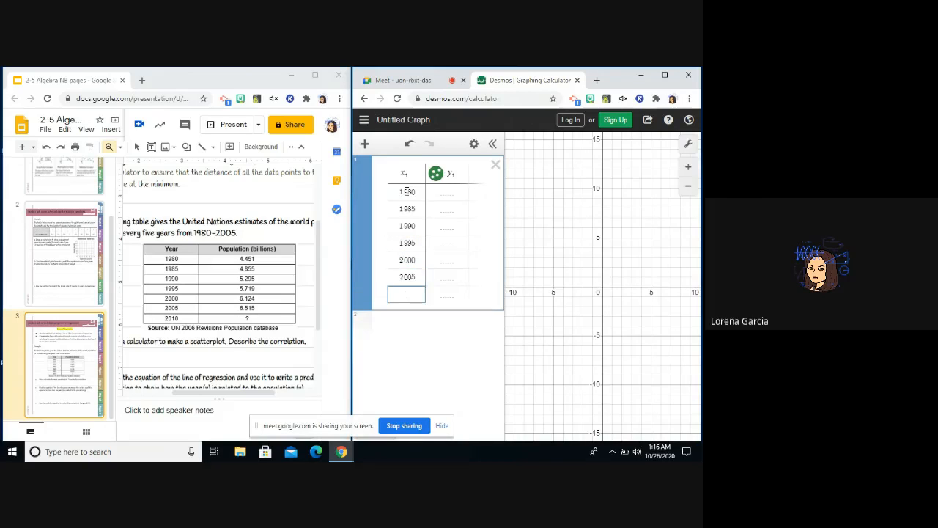
text(2010)
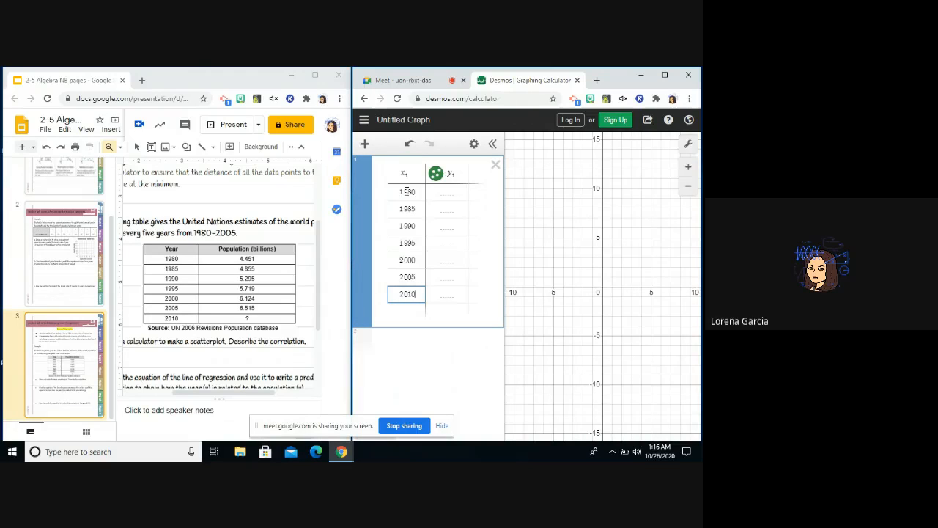
key(BackSpace)
key(BackSpace)
key(BackSpace)
key(BackSpace)
Fill the y₁ column from the 1980 row down with 4.451, 4.855, 5.295, 5.719, 6.124 and 6.515.
key(Right)
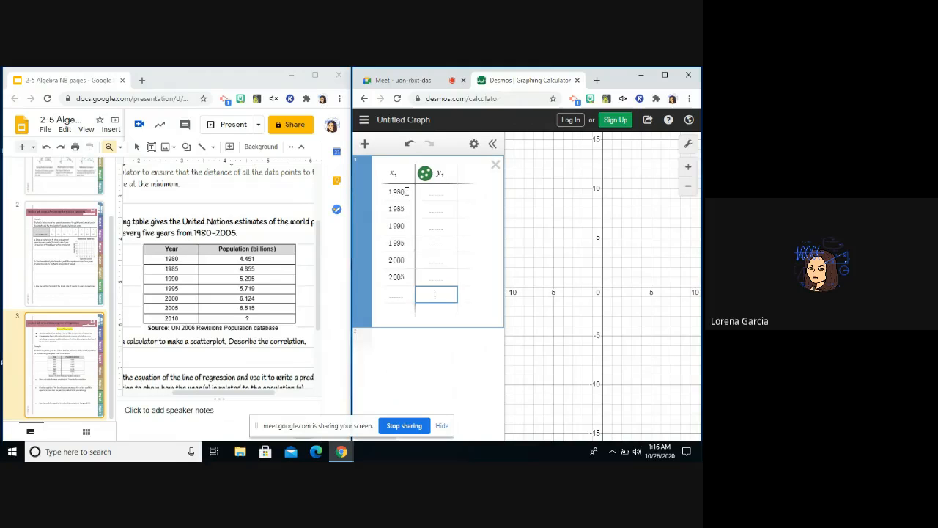
key(Up)
key(Up)
key(Up)
key(Up)
key(Up)
key(Up)
text(4.451)
key(Return)
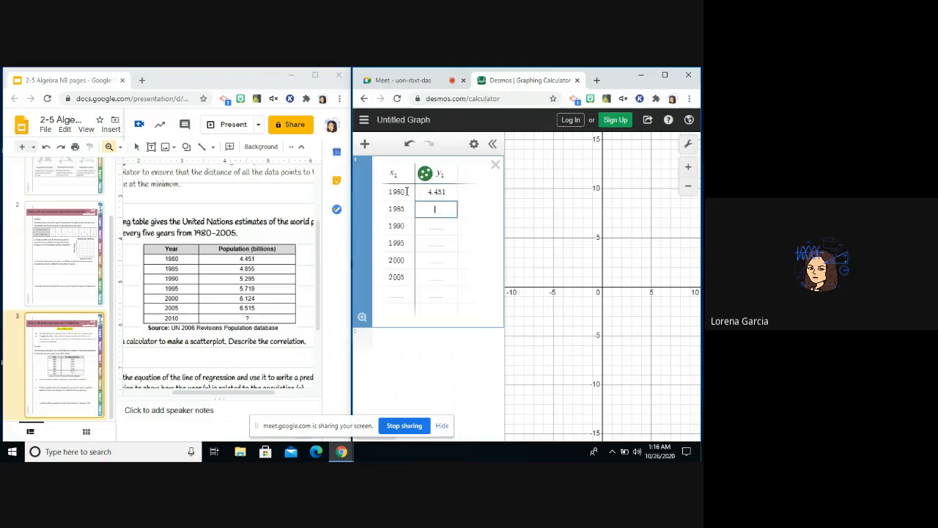
text(4.855)
key(Return)
text(5.295)
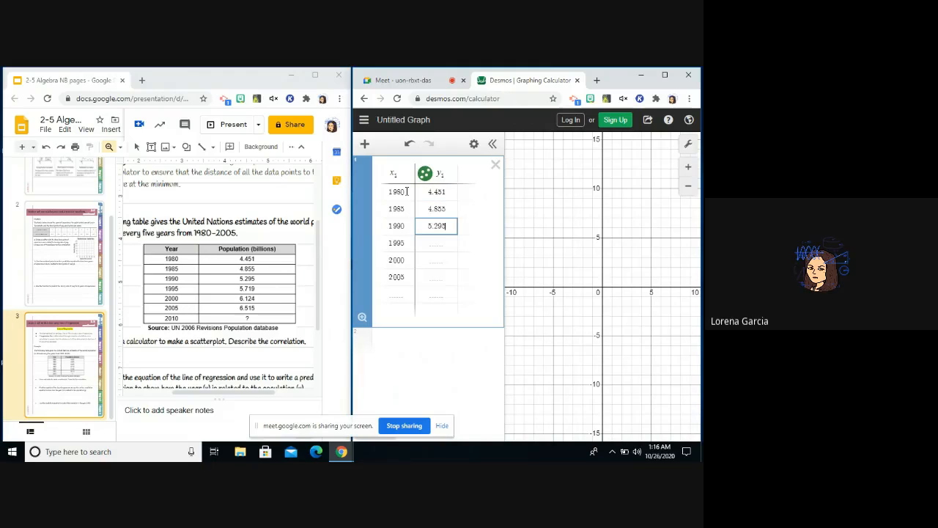
key(Return)
text(5.719)
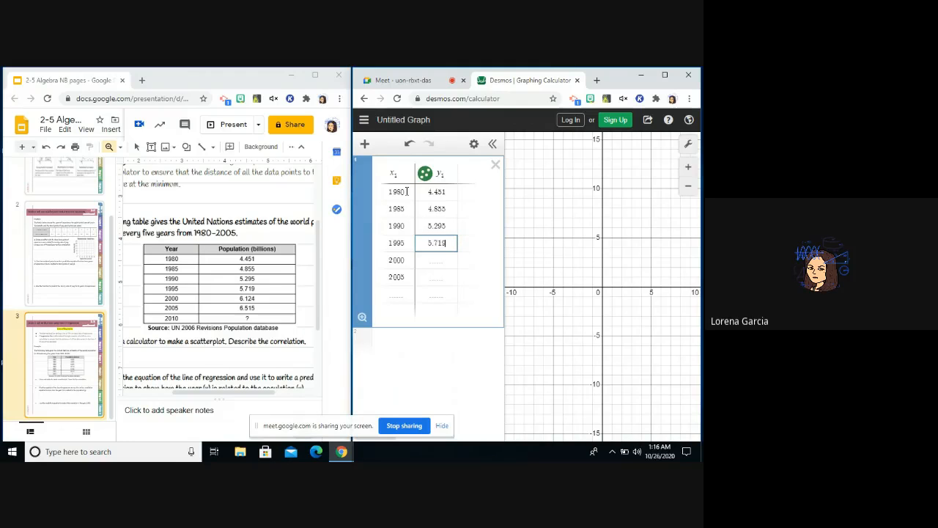
key(Return)
text(6.124)
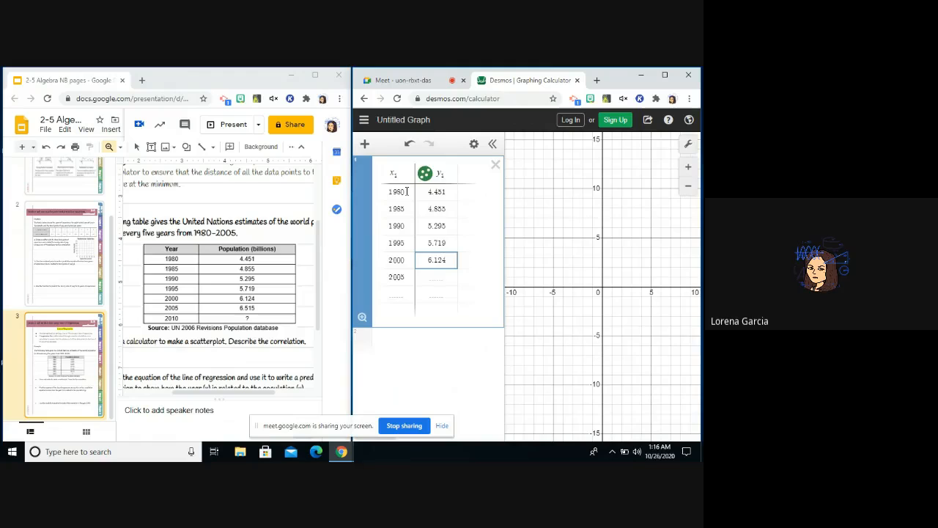
key(Return)
text(6)
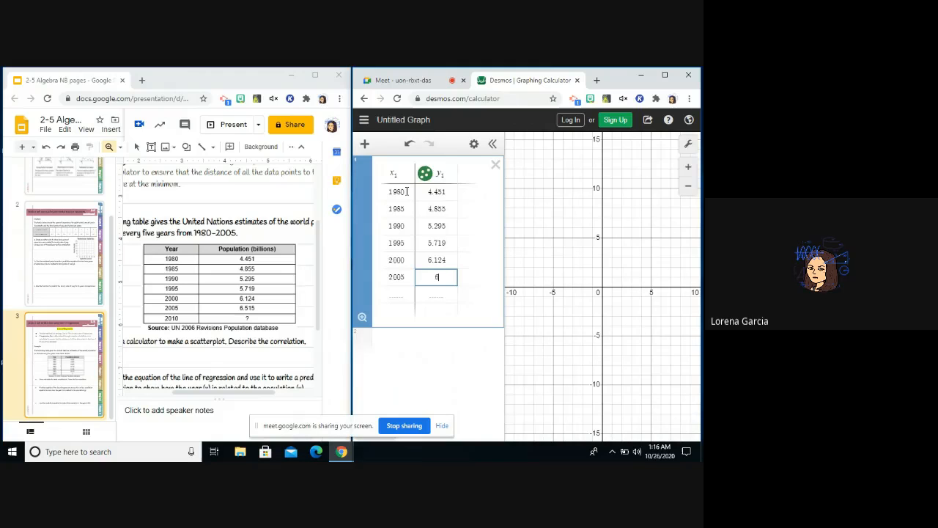
text(.515)
Add an expression below the table with the linear regression y₁ ~ mx₁ + b.
click(365, 145)
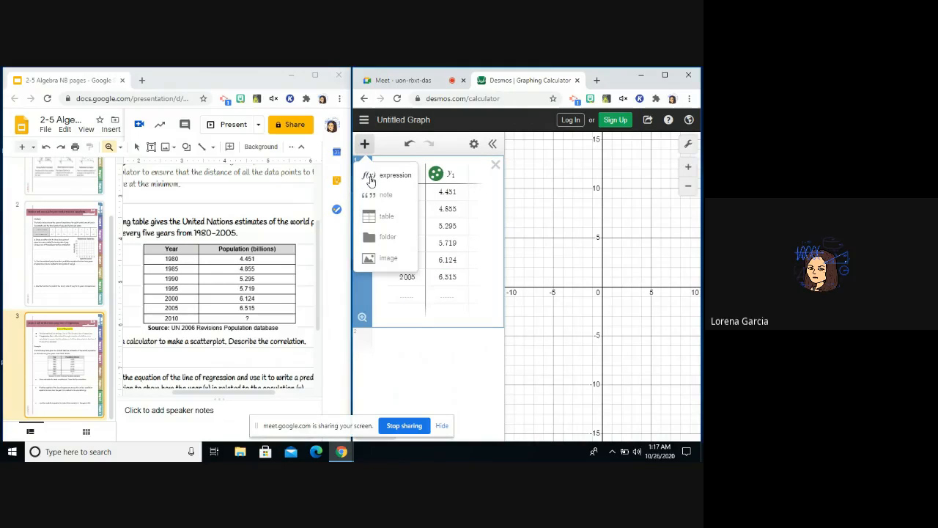
click(370, 179)
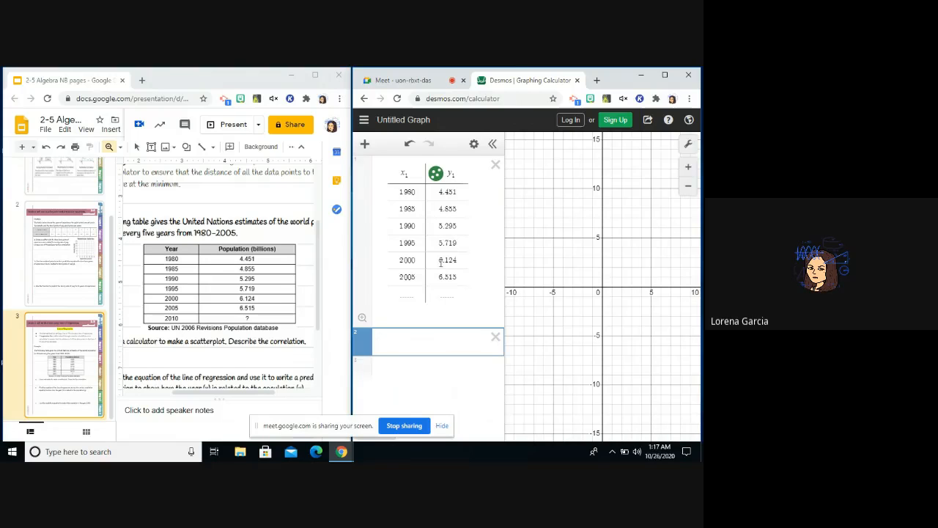
text(y_1)
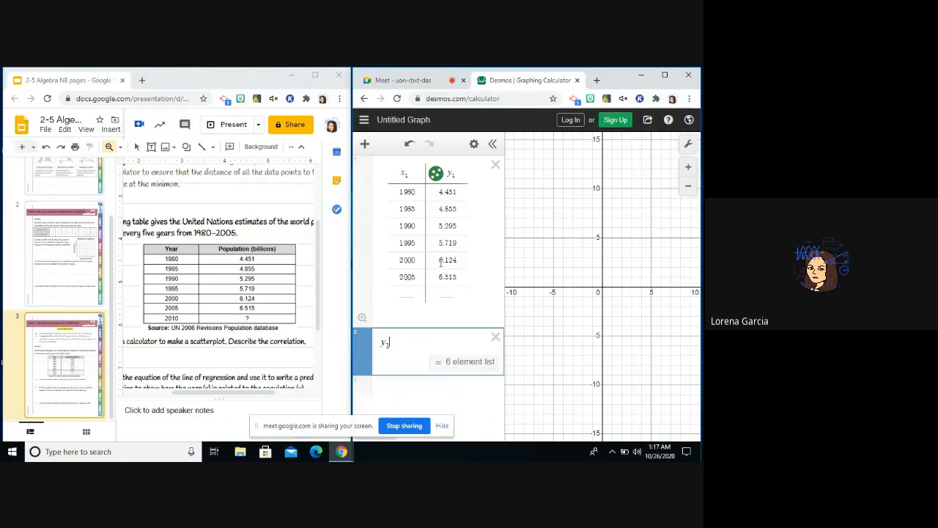
text(~ )
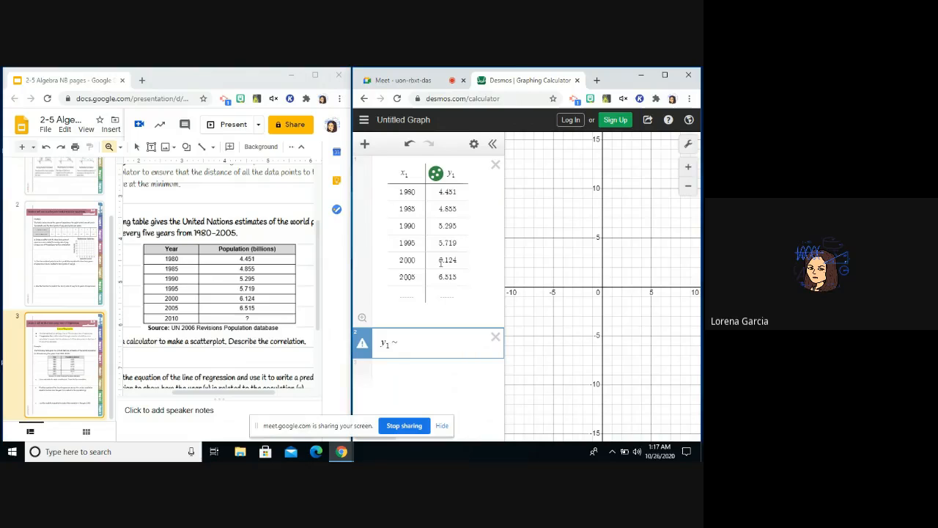
text(mx11 )
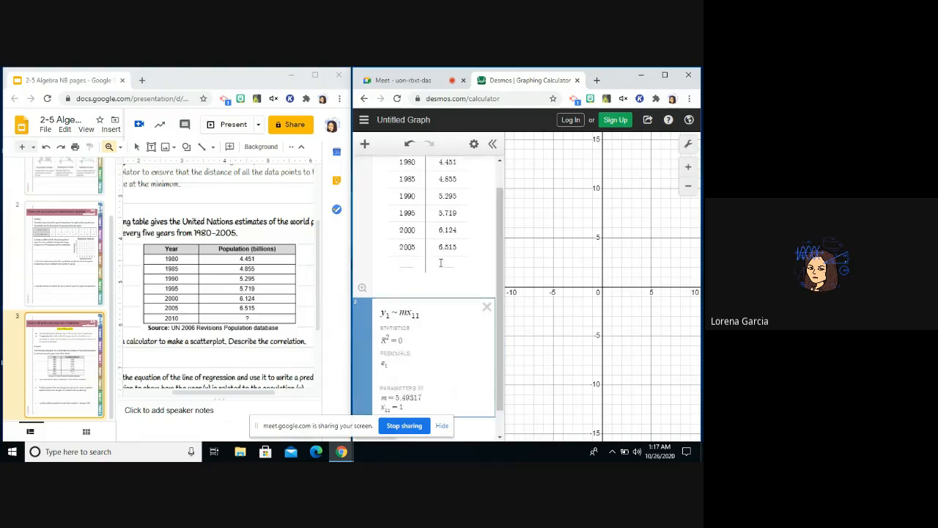
text(+ b)
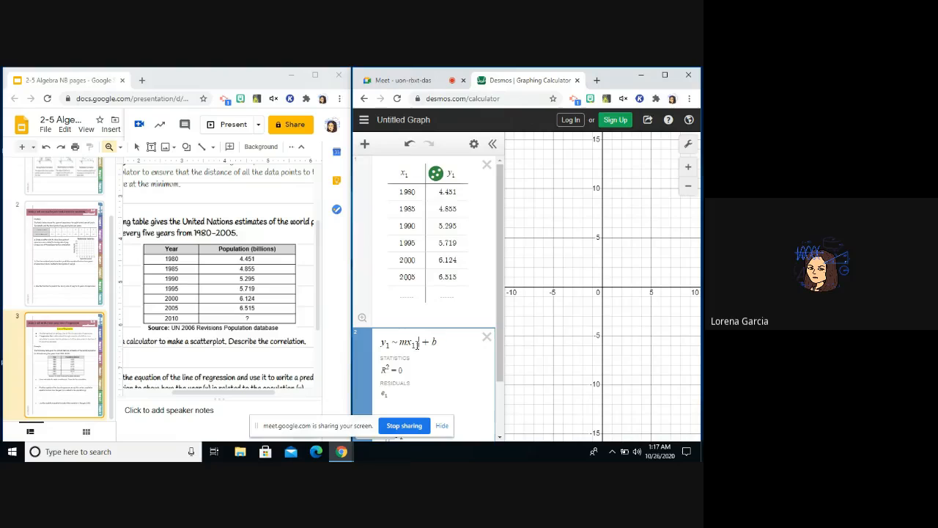
key(BackSpace)
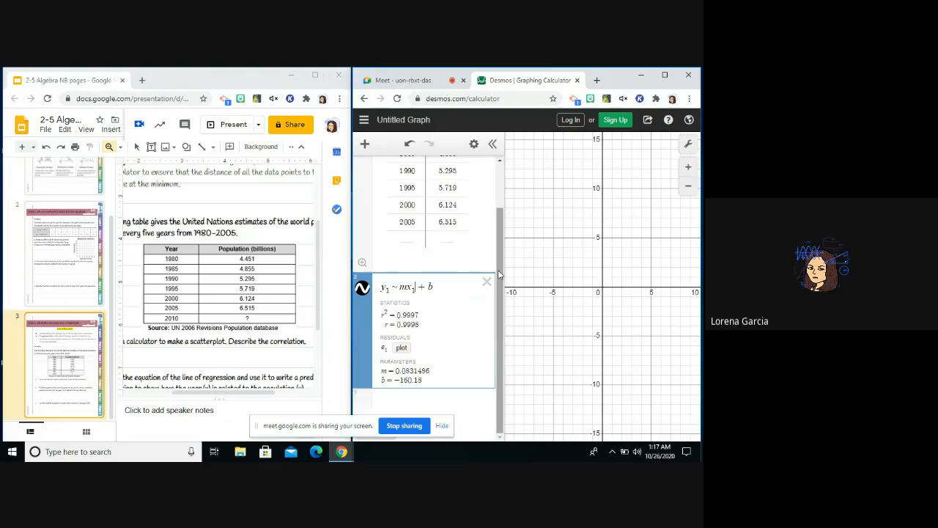
mouse_move(500, 273)
mouse_down()
mouse_move(504, 236)
mouse_move(505, 287)
mouse_up()
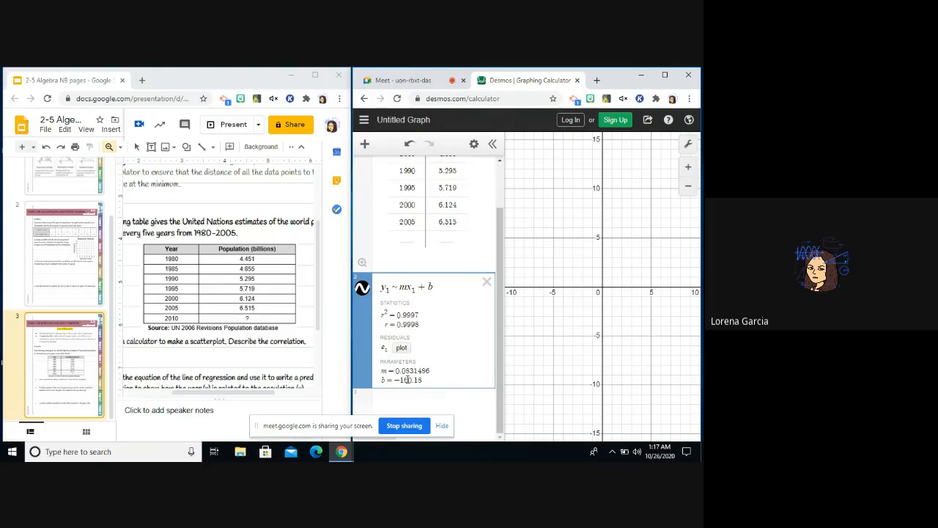
Close the presentation window and maximize the calculator window.
click(339, 76)
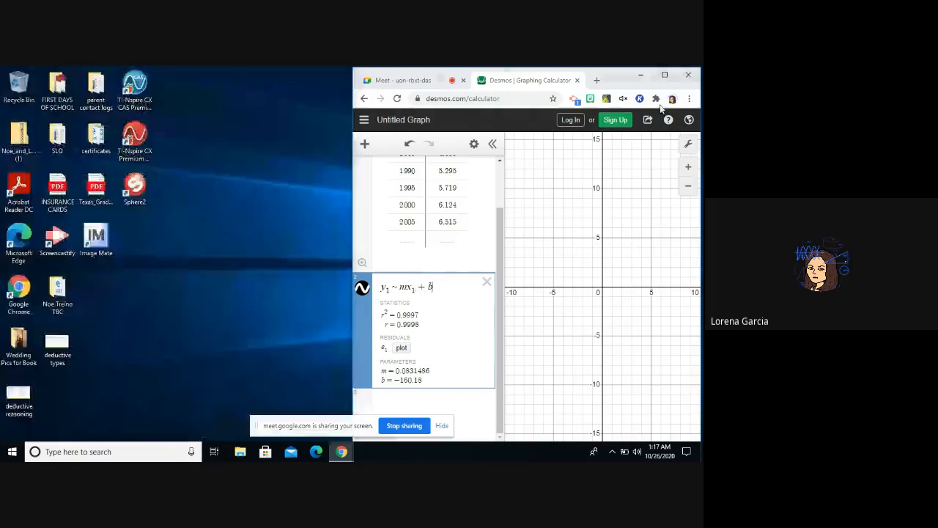
click(666, 76)
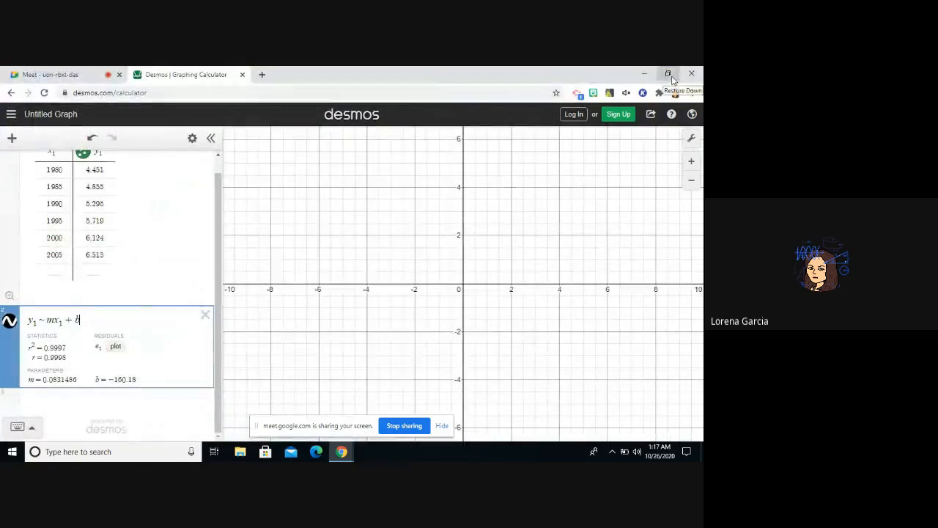
click(693, 139)
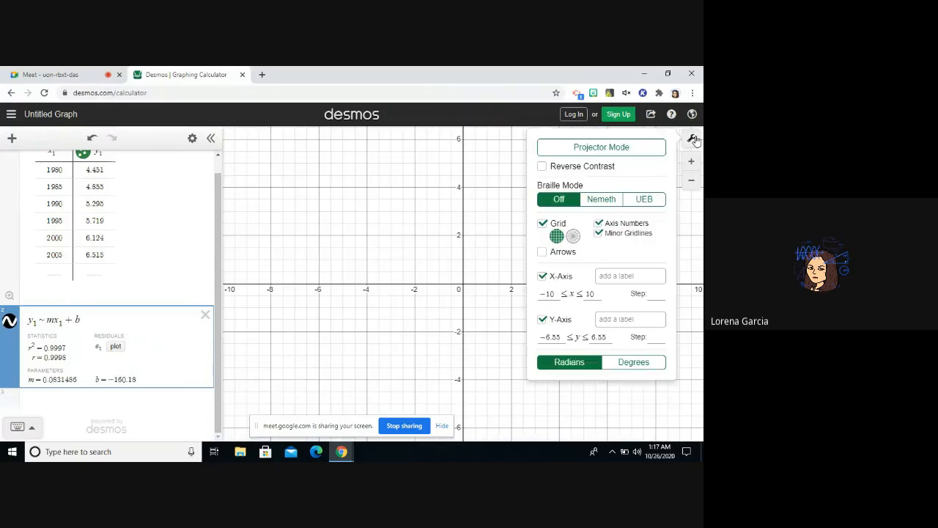
click(578, 151)
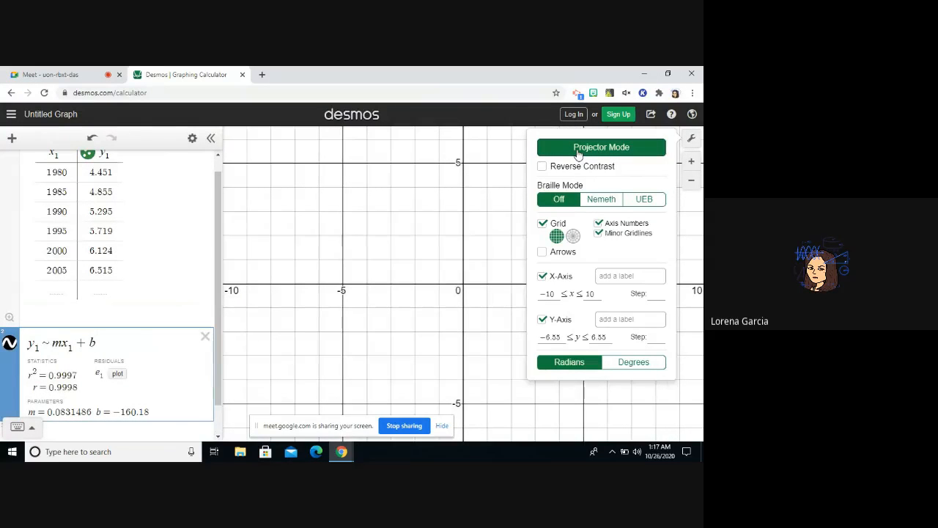
click(687, 144)
click(692, 141)
click(691, 142)
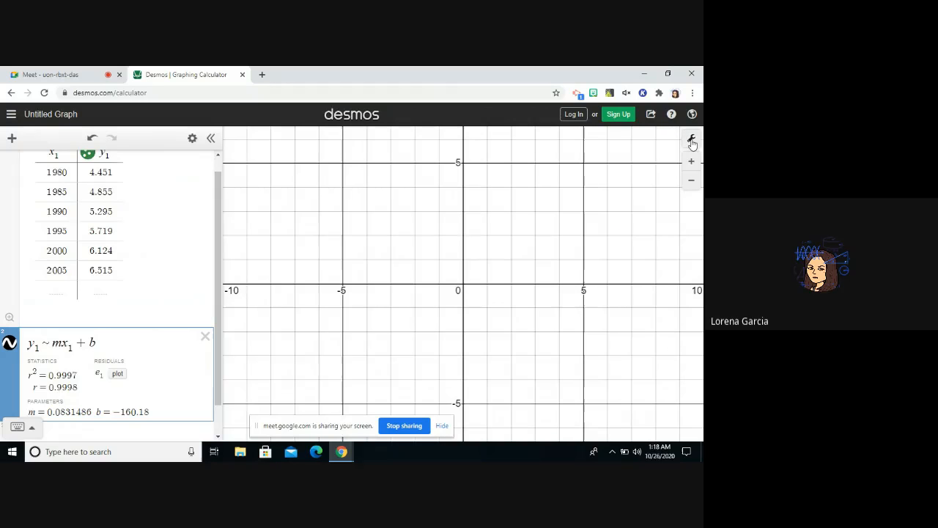
click(691, 141)
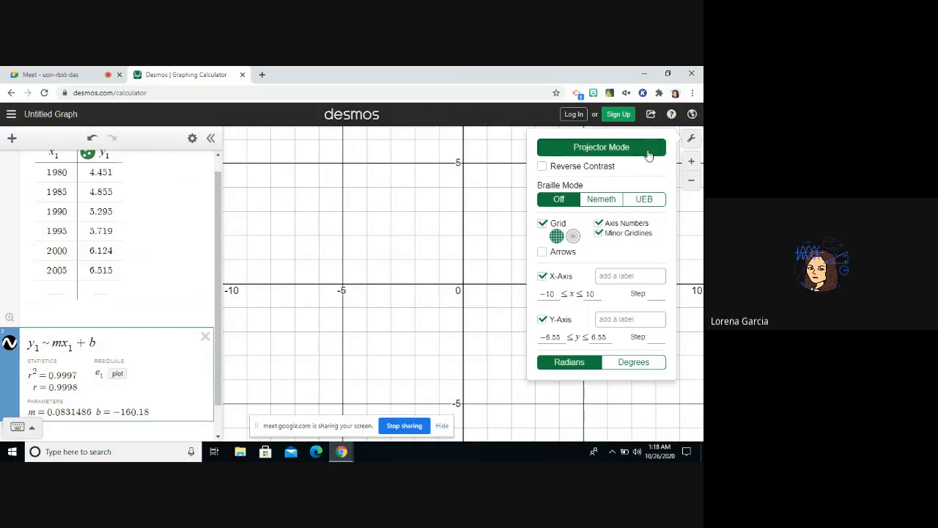
click(648, 150)
click(691, 141)
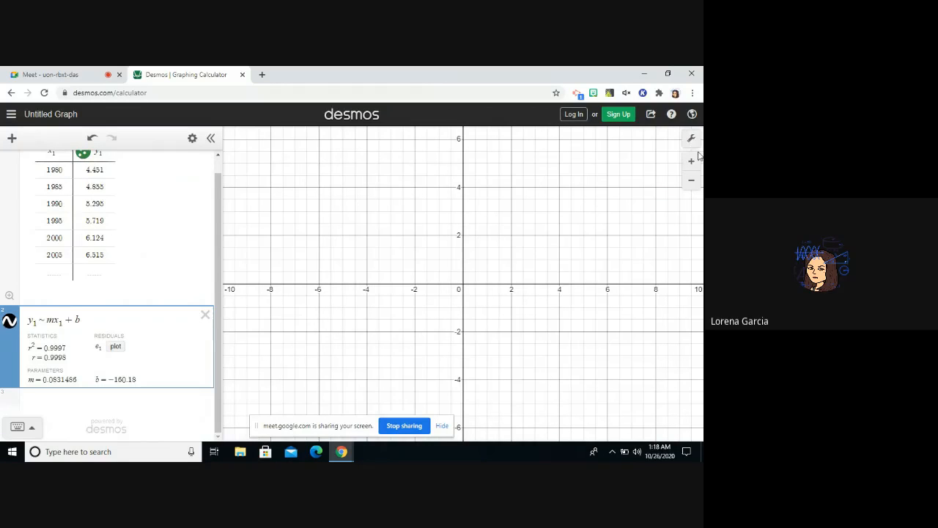
Turn on Projector Mode for the graph and set the x-axis minimum to 1975.
click(692, 142)
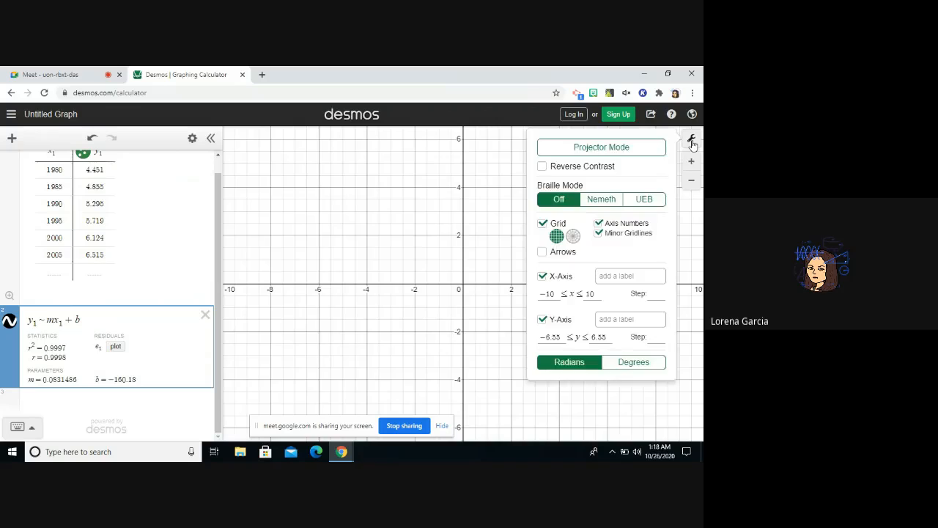
click(617, 151)
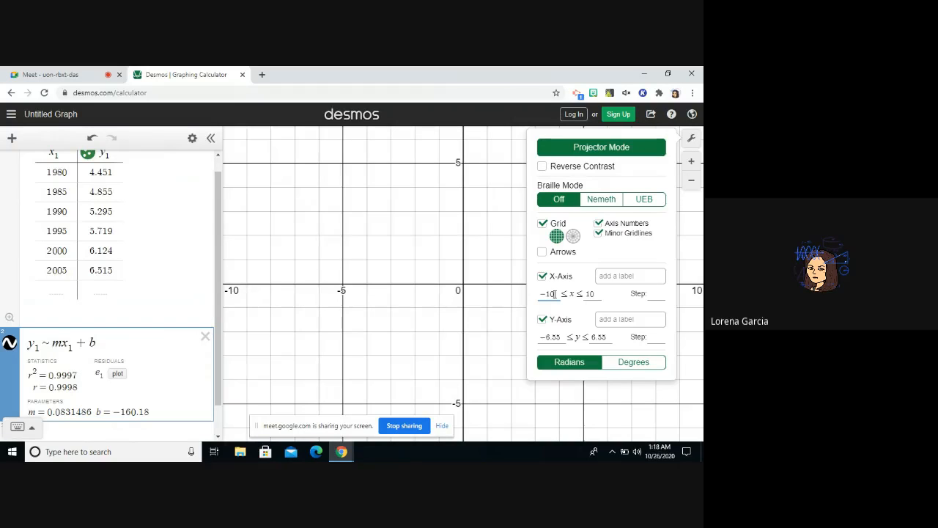
key(BackSpace)
key(BackSpace)
key(BackSpace)
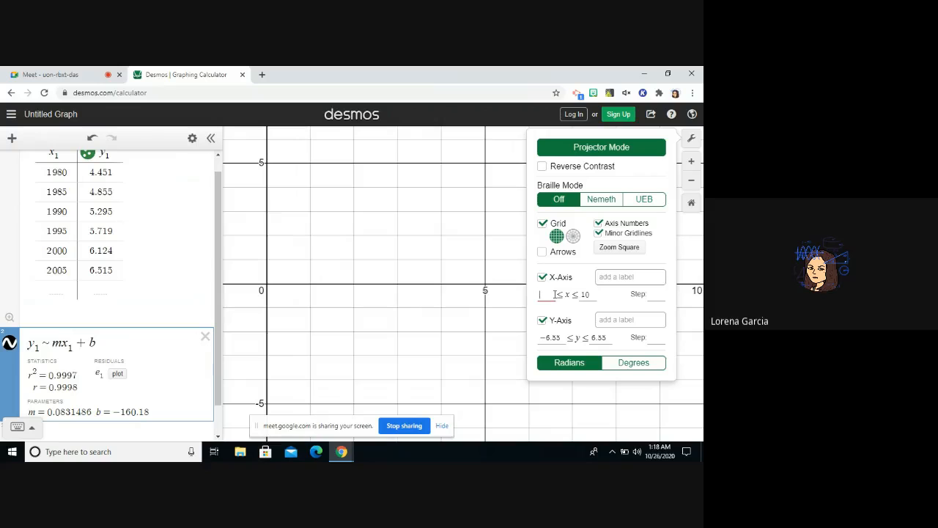
text(1)
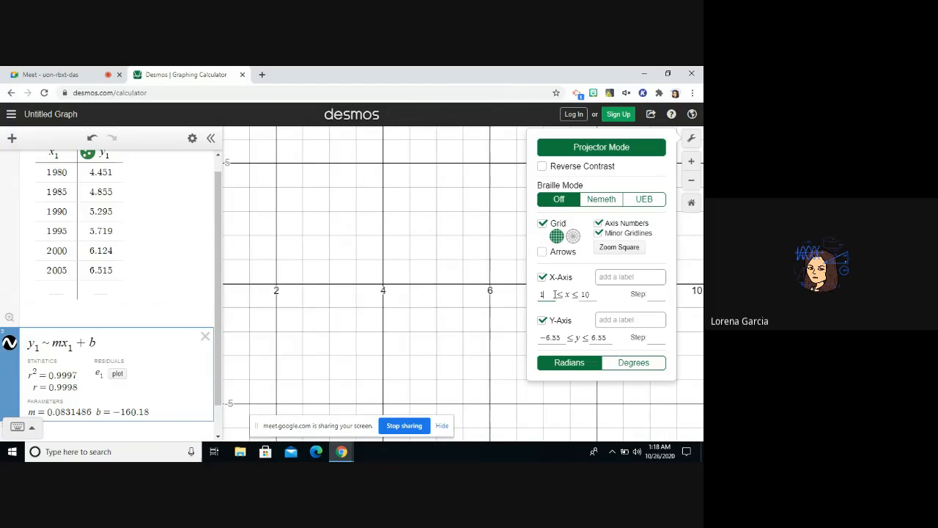
text(975)
Set the x-axis maximum to 2010 and the x-axis step to 5.
click(594, 294)
key(BackSpace)
key(BackSpace)
text(2010)
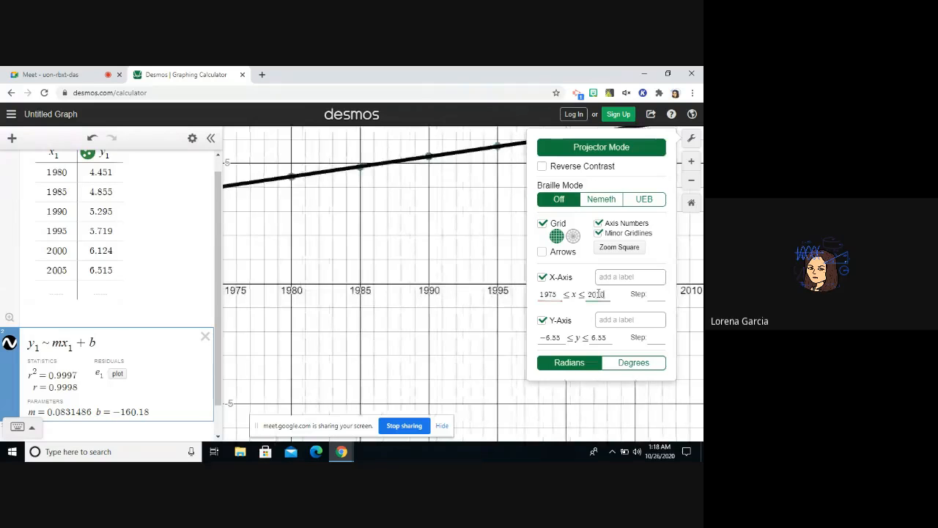
click(653, 294)
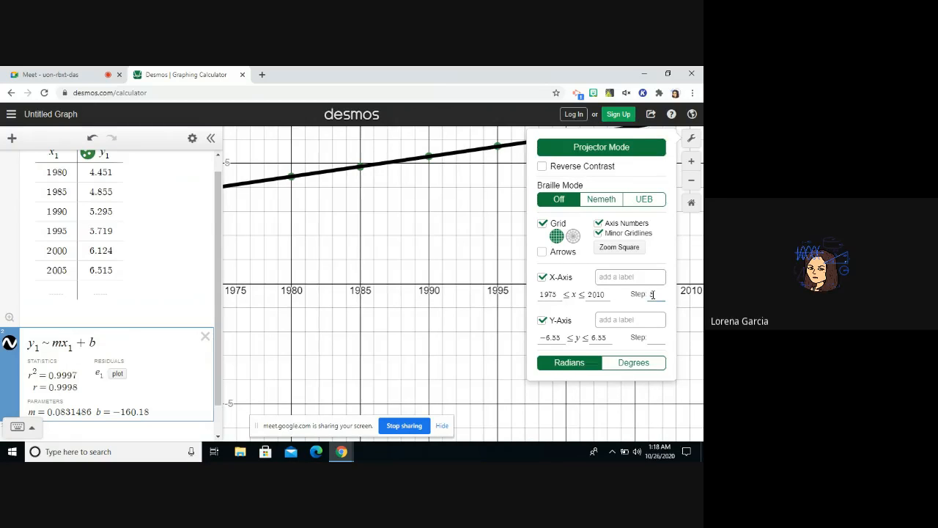
text(5)
Set the y-axis range of the graph from 4 to 7.
click(560, 337)
key(BackSpace)
key(BackSpace)
key(BackSpace)
key(BackSpace)
key(BackSpace)
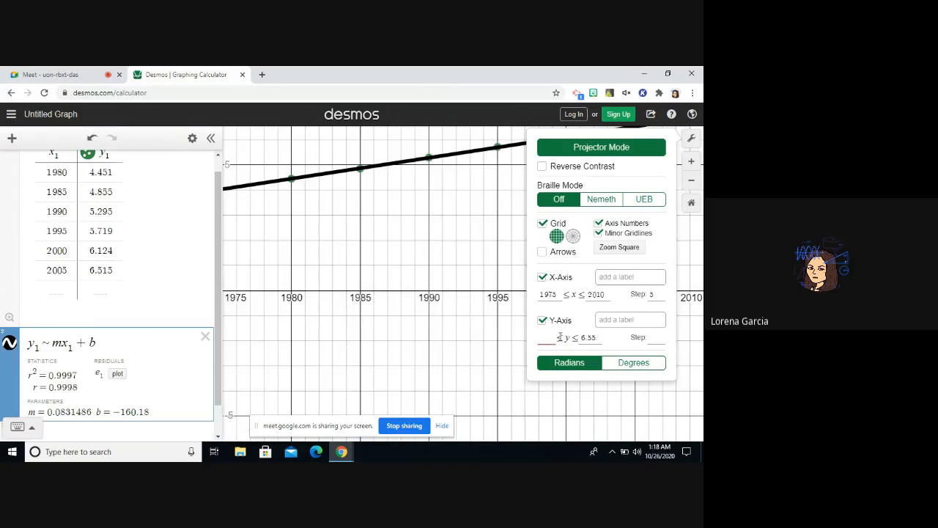
text(4)
click(594, 337)
key(BackSpace)
key(BackSpace)
text(8)
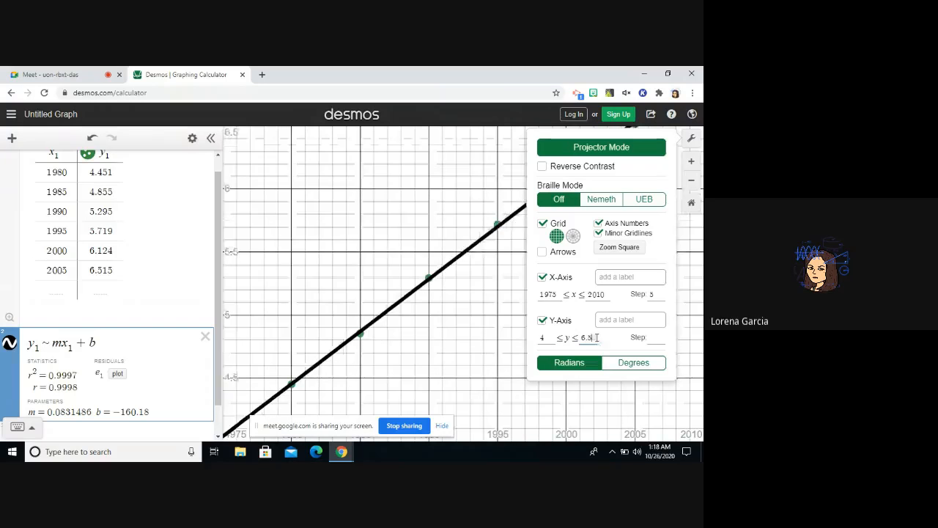
key(BackSpace)
key(BackSpace)
key(BackSpace)
text(7)
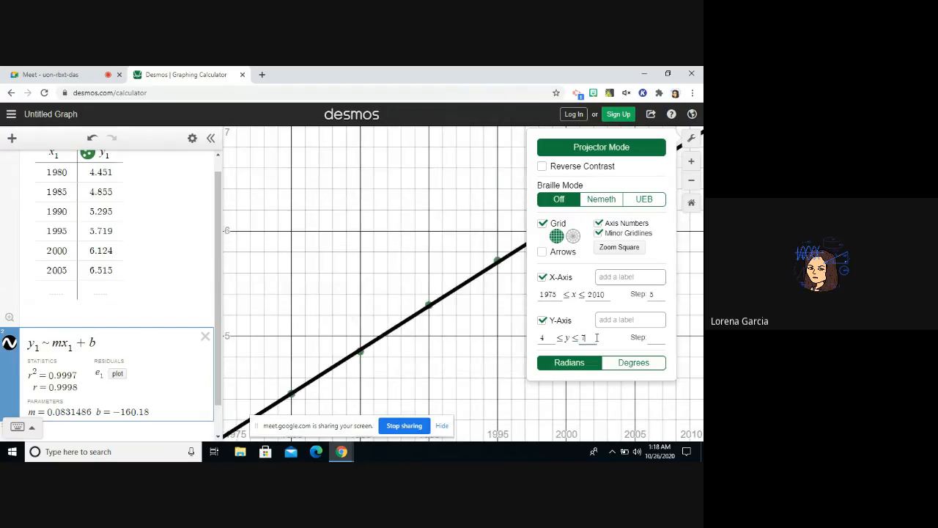
Set the y-axis step to 0.25 and close the graph settings.
click(656, 339)
text(0.5)
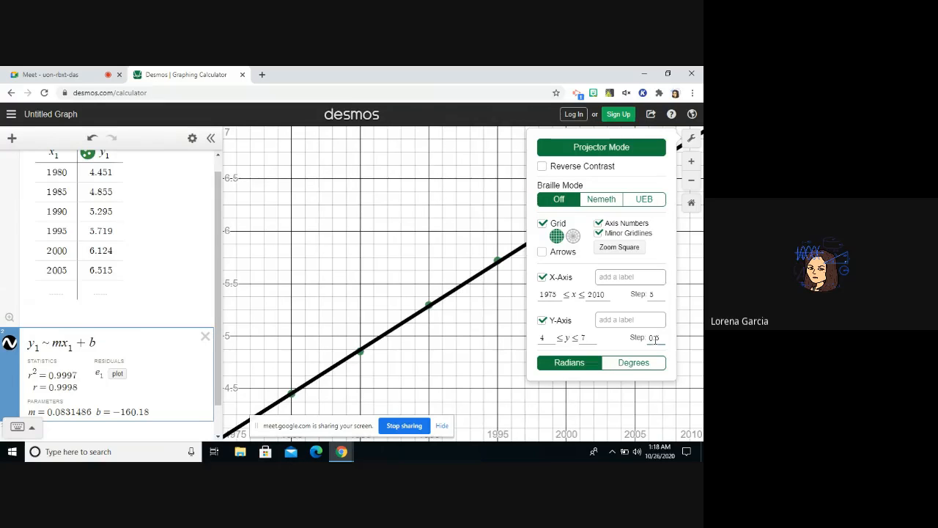
key(BackSpace)
text(2)
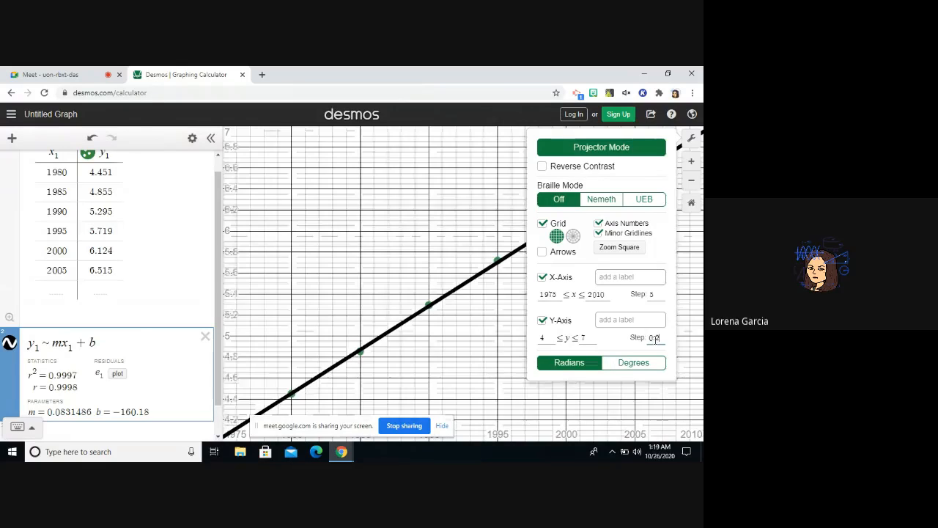
text(5)
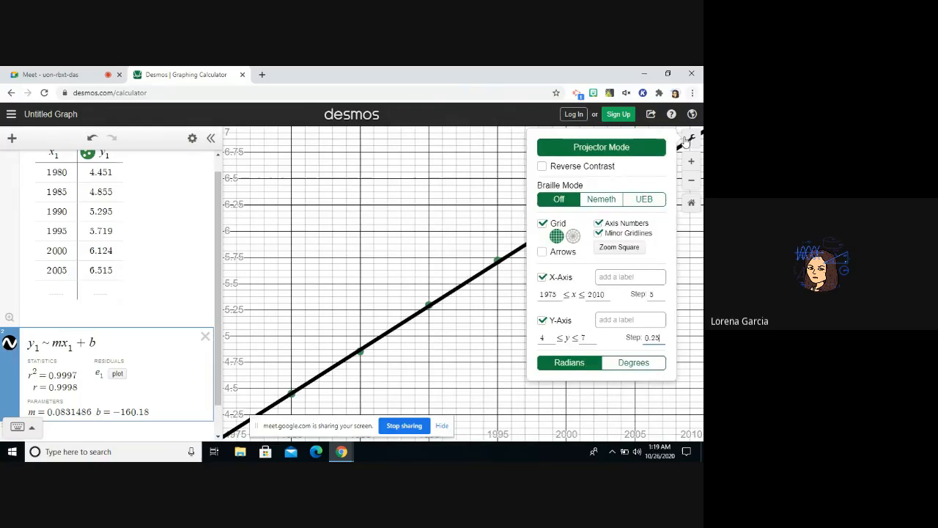
click(686, 141)
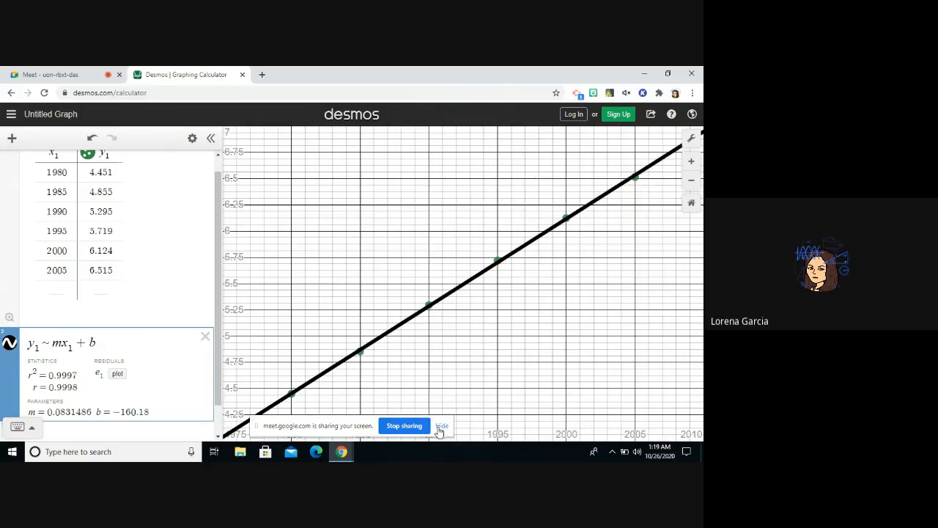
Hide the screen-sharing notice and shift the graph slightly so all points from 1980 to 2005 are clearly in view.
click(440, 429)
drag(329, 408, 308, 390)
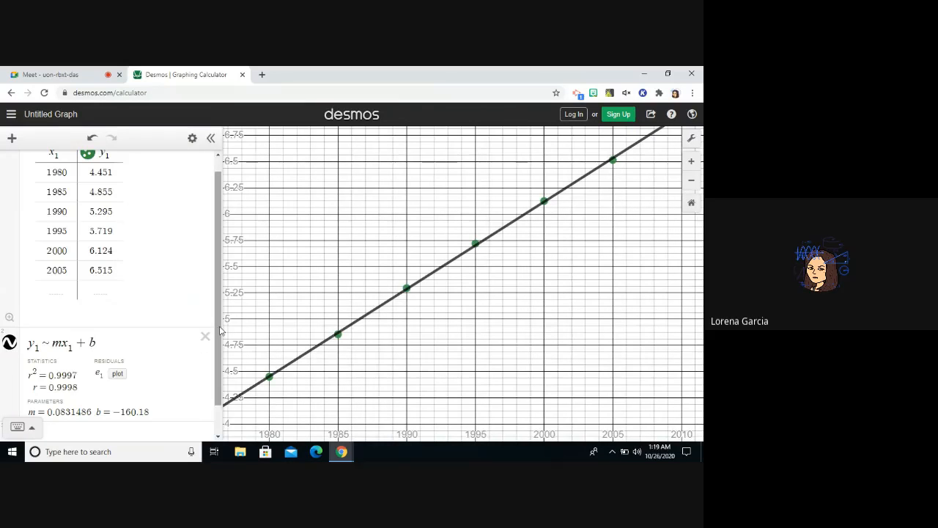
scroll(224, 381, down, 2)
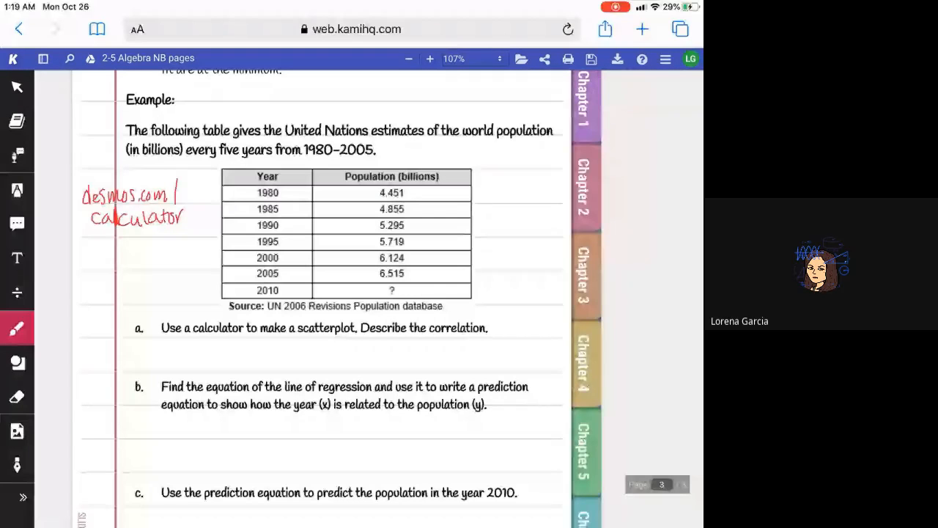
In the Kami notebook page, highlight the text of question a about the scatterplot and correlation in yellow.
click(17, 190)
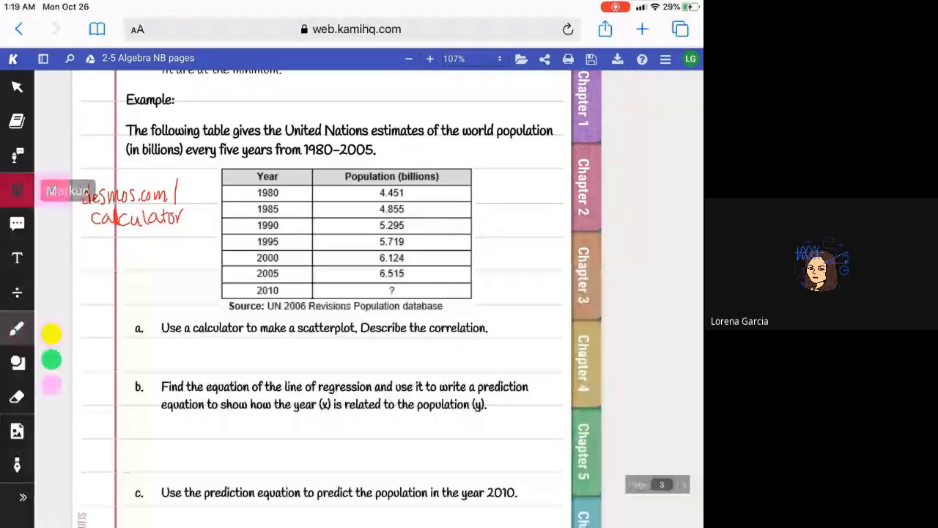
drag(220, 328, 488, 327)
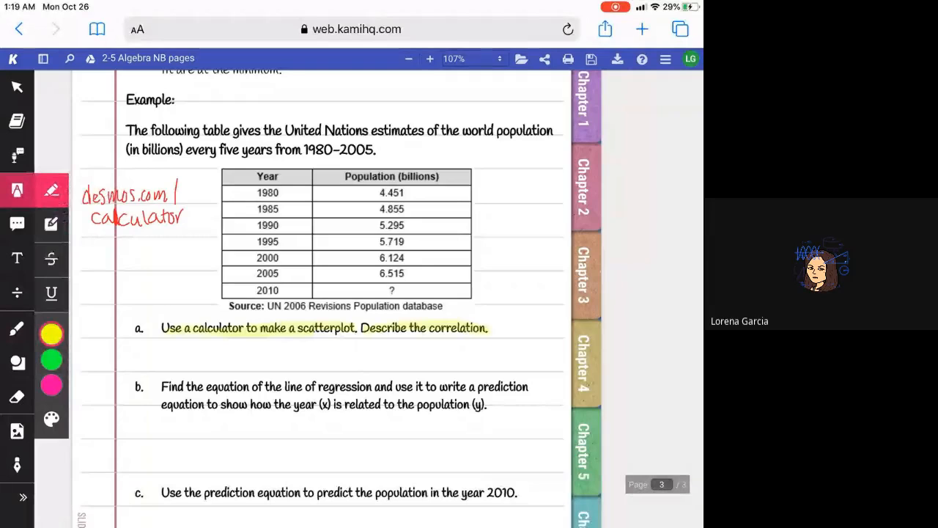
Handwrite the correlation answer beginning "Strong po" in blue under question a.
click(17, 328)
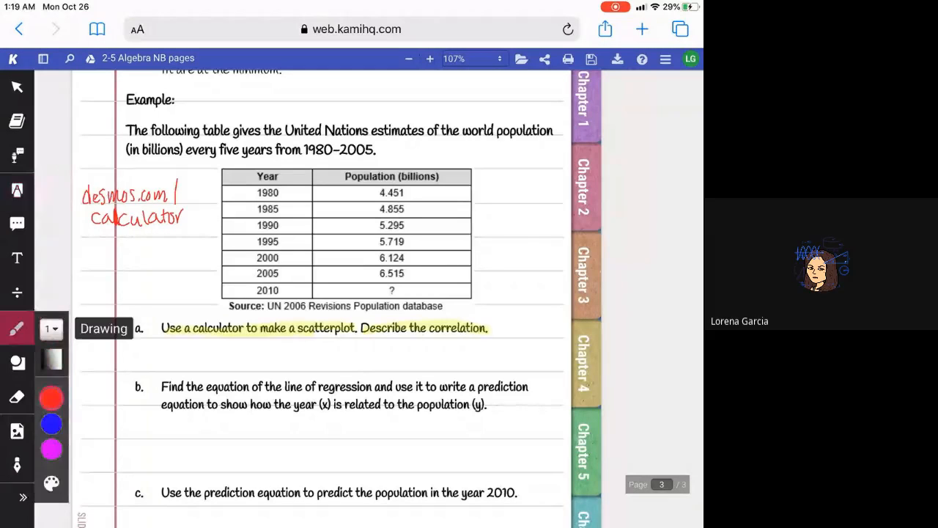
click(52, 424)
click(17, 327)
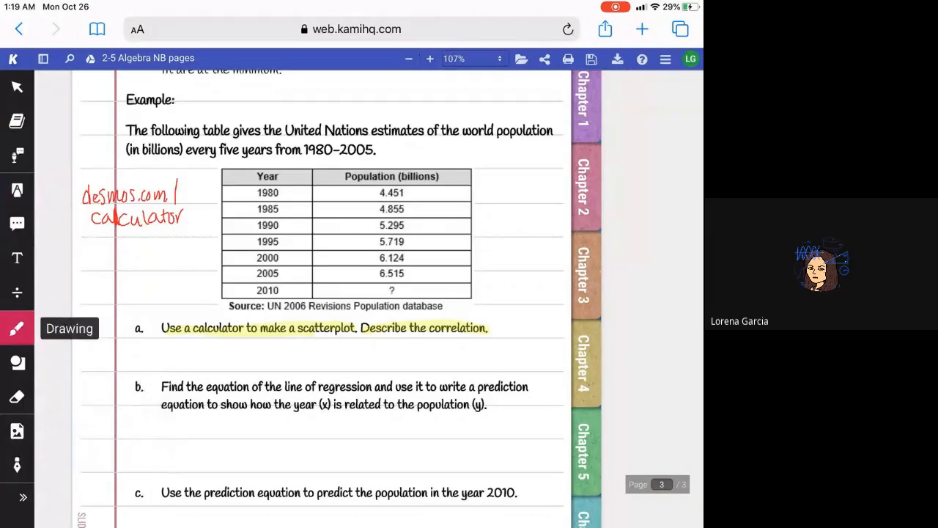
drag(192, 346, 278, 364)
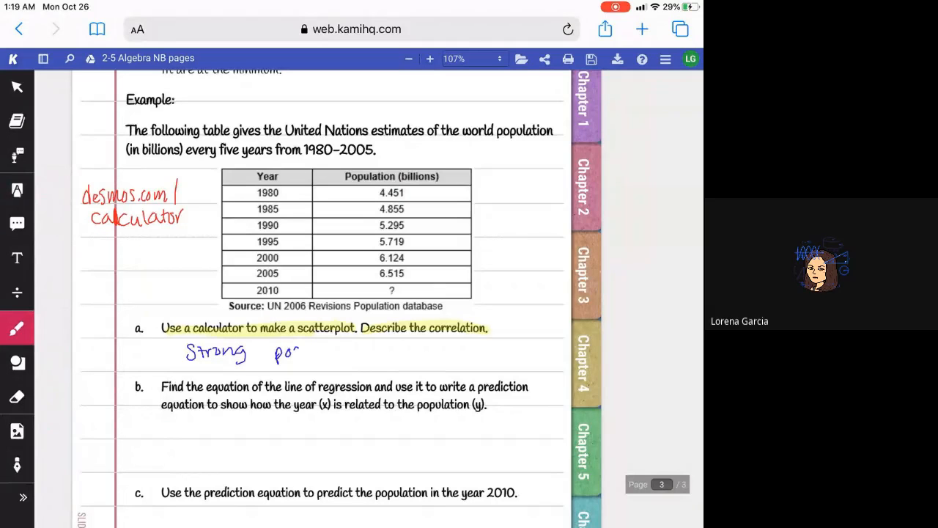
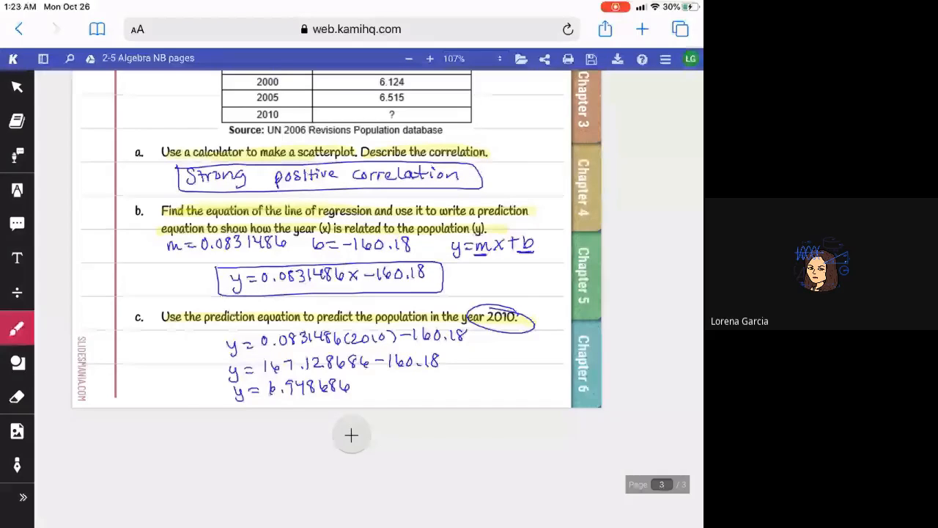
Underline 6.948 in the question c result and write 6.949 in the 2010 row of the population table.
scroll(337, 294, up, 5)
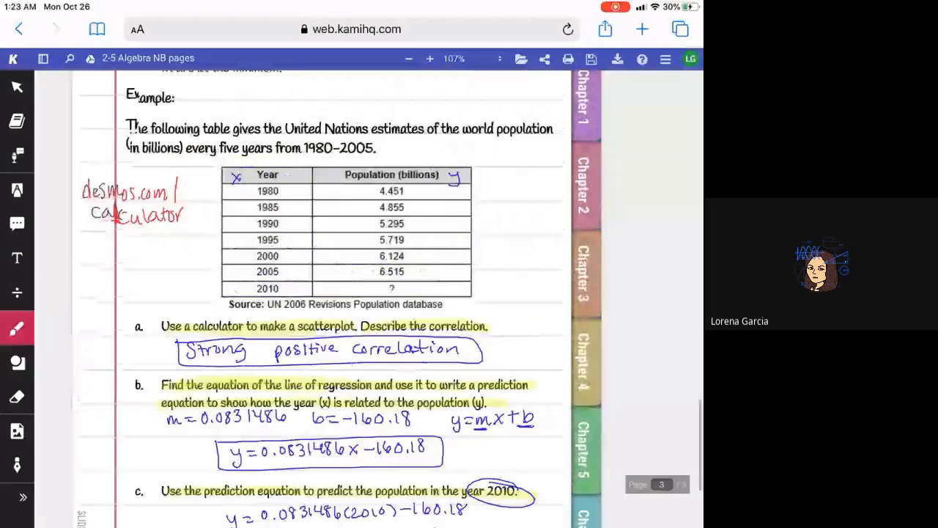
scroll(337, 293, down, 4)
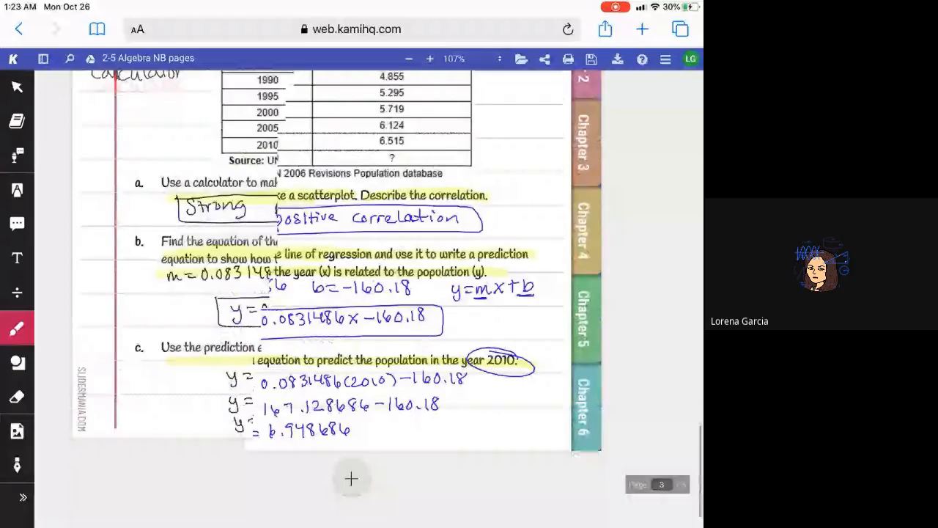
scroll(337, 293, down, 1)
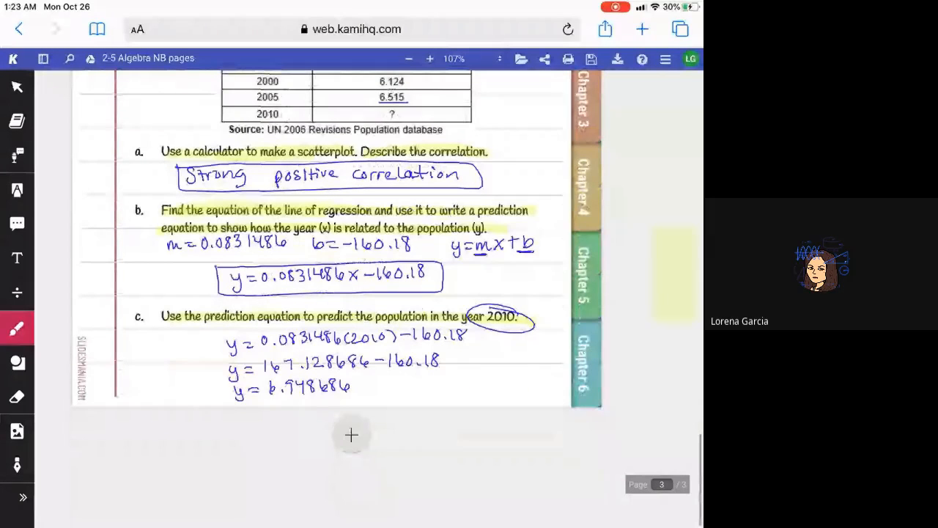
drag(269, 395, 316, 393)
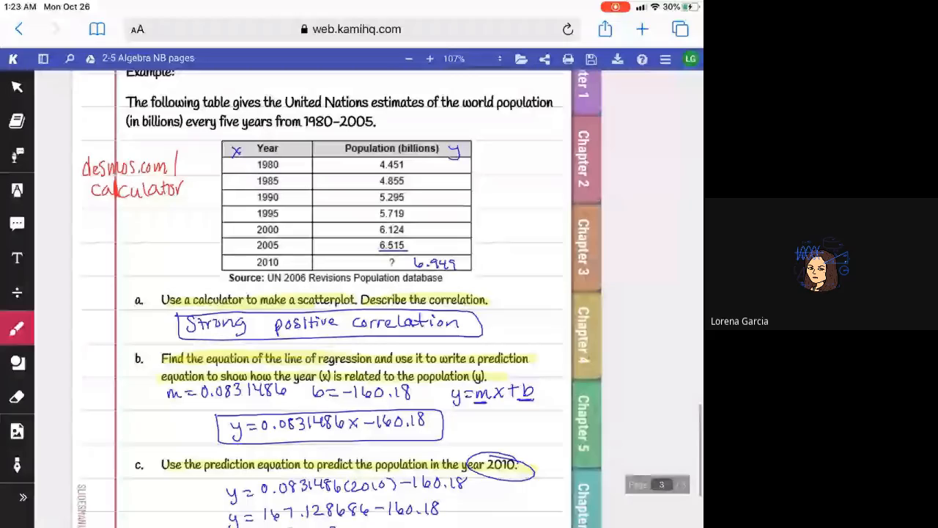
Handwrite "In 2010, the population is 6.949 billion." beside the question c calculations and draw a box around it.
scroll(338, 293, down, 4)
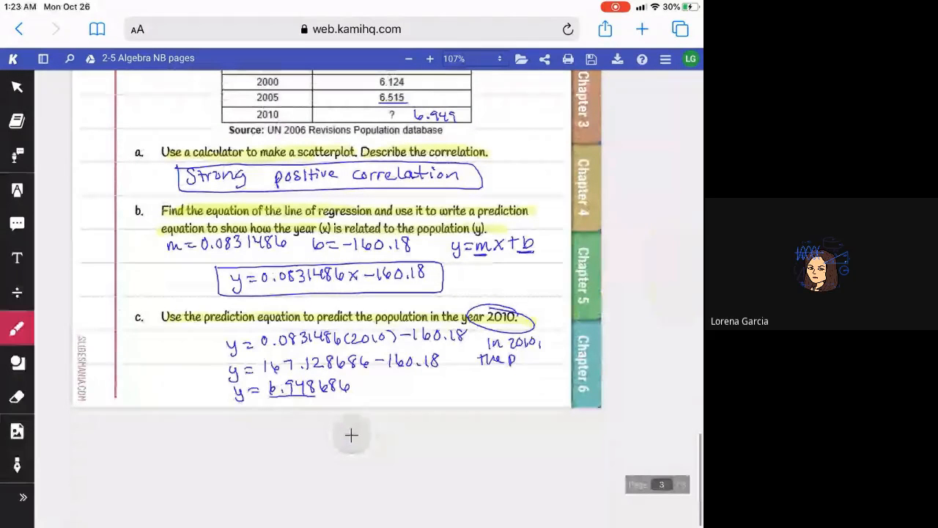
drag(519, 357, 520, 357)
drag(523, 356, 523, 361)
drag(528, 356, 534, 363)
drag(538, 353, 547, 363)
drag(549, 353, 550, 363)
drag(546, 356, 553, 356)
drag(553, 358, 558, 359)
drag(561, 358, 566, 363)
drag(478, 372, 505, 377)
click(512, 376)
drag(520, 368, 521, 378)
drag(527, 368, 532, 377)
drag(544, 368, 541, 378)
drag(481, 383, 486, 393)
drag(495, 387, 496, 394)
drag(502, 380, 502, 394)
mouse_move(508, 379)
mouse_down()
mouse_move(508, 394)
mouse_move(520, 386)
mouse_up()
drag(526, 385, 535, 393)
click(541, 388)
drag(470, 340, 472, 395)
mouse_move(471, 340)
mouse_down()
mouse_move(569, 380)
mouse_move(468, 394)
mouse_up()
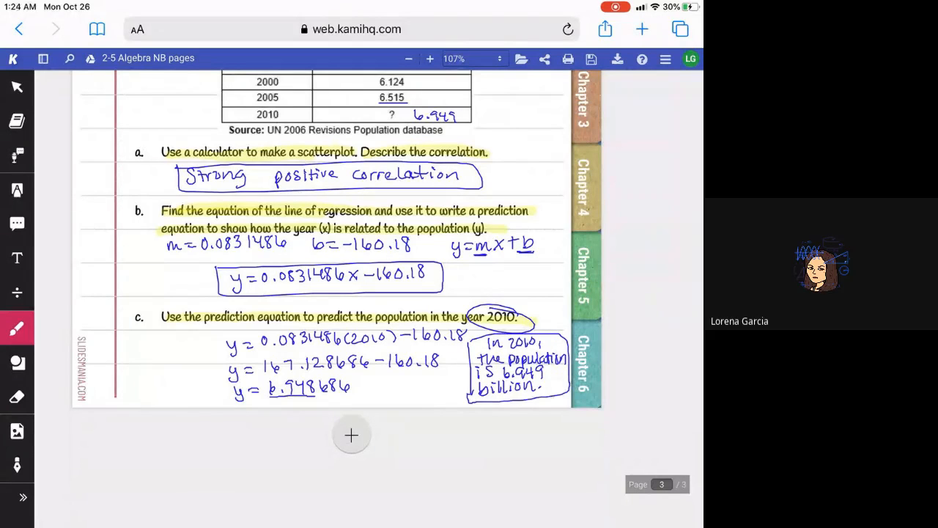
Switch to the Desmos graph and review the options for adding a table and an expression, along with the regression parameters.
scroll(323, 293, up, 3)
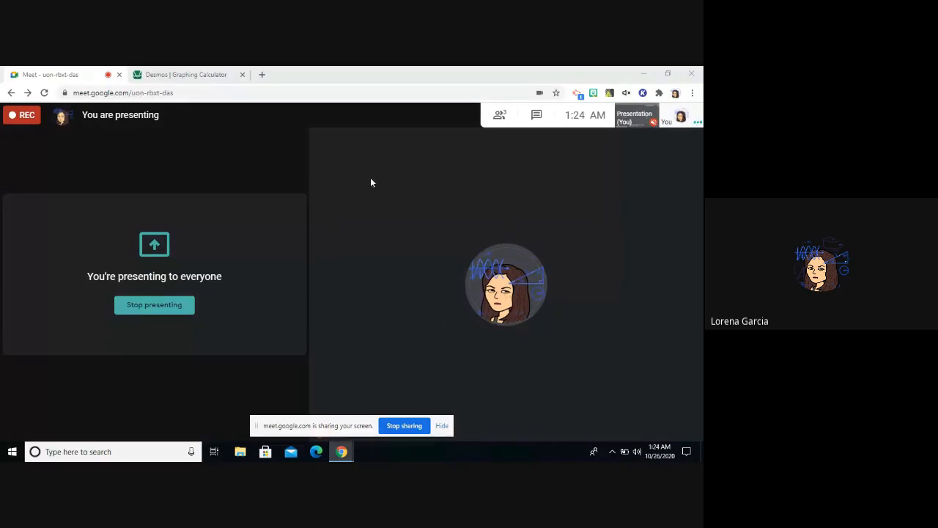
click(208, 73)
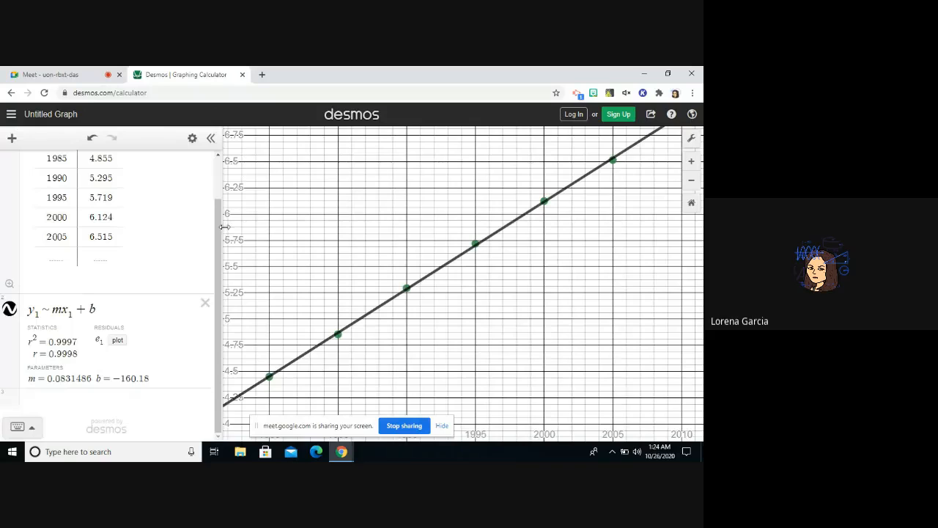
scroll(222, 241, up, 2)
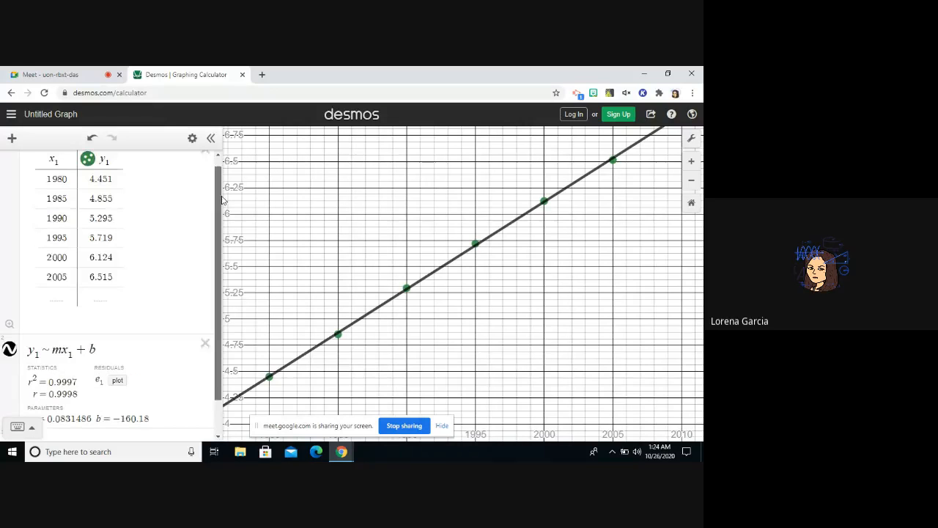
click(11, 138)
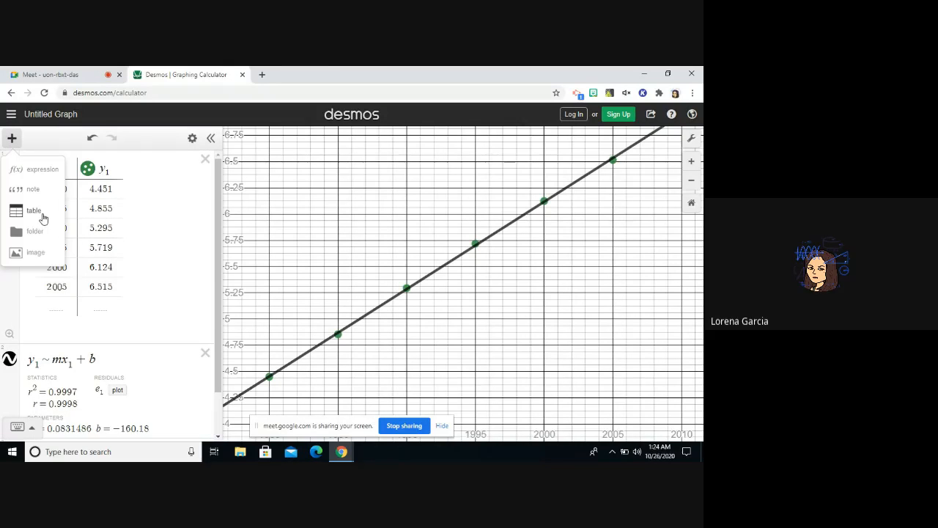
click(41, 137)
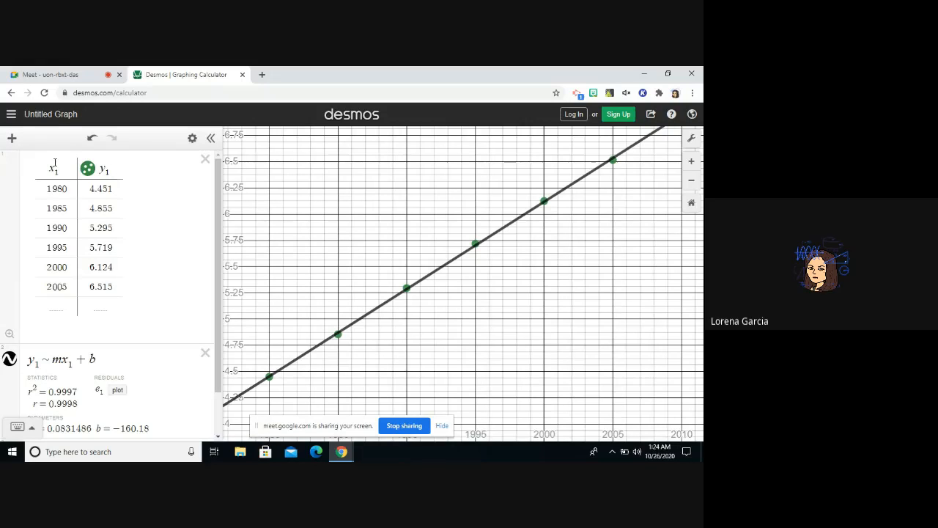
click(11, 139)
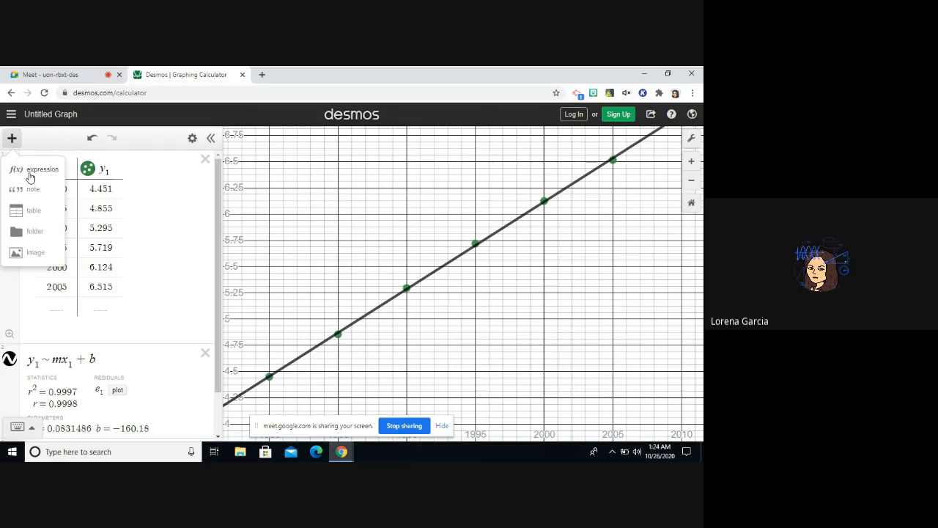
click(12, 138)
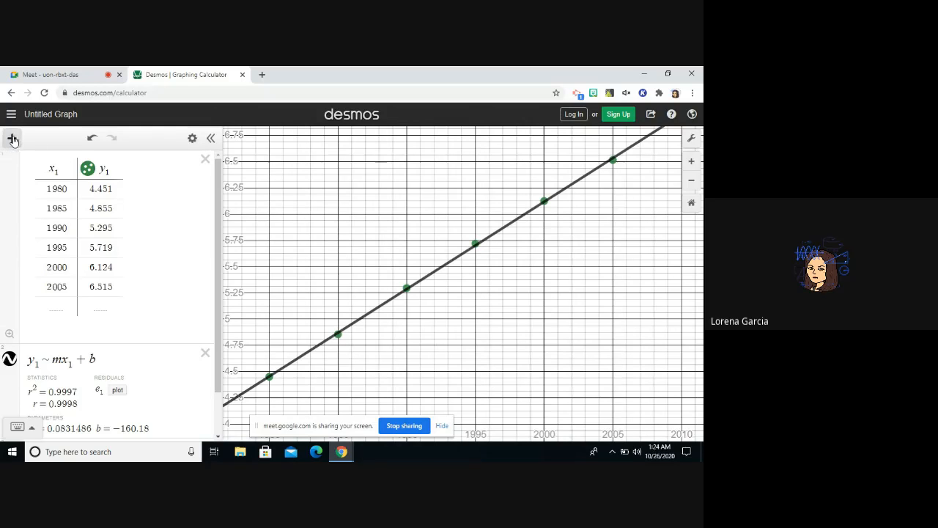
drag(219, 240, 219, 312)
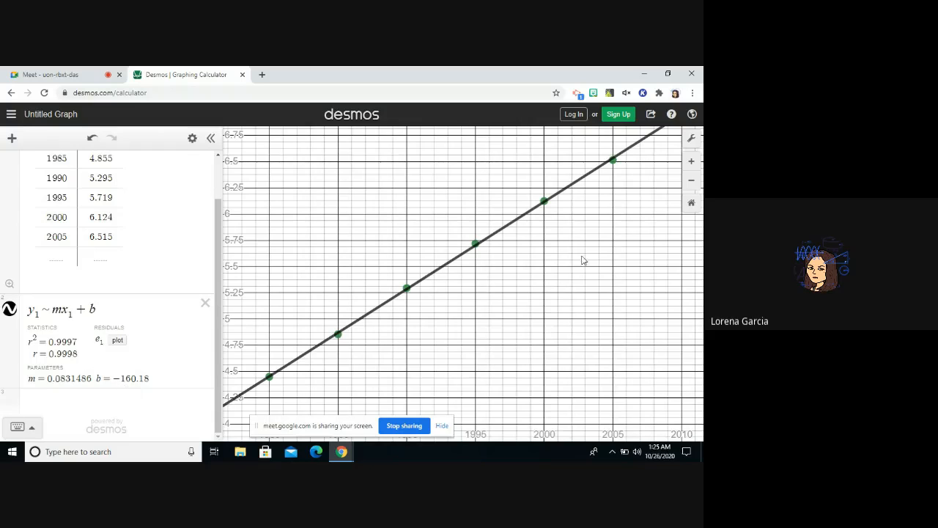
Review the x-axis and y-axis ranges and steps in the graph settings against the data table, and close the settings.
click(692, 141)
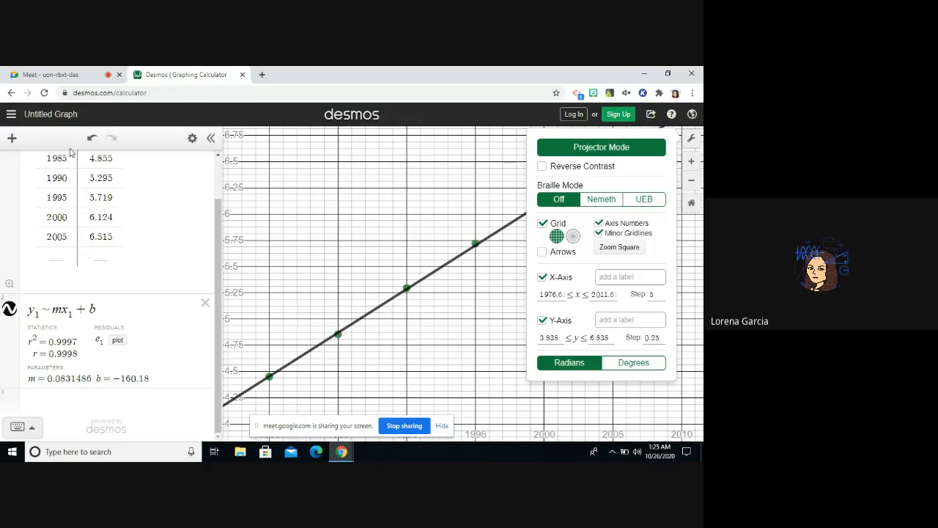
click(214, 223)
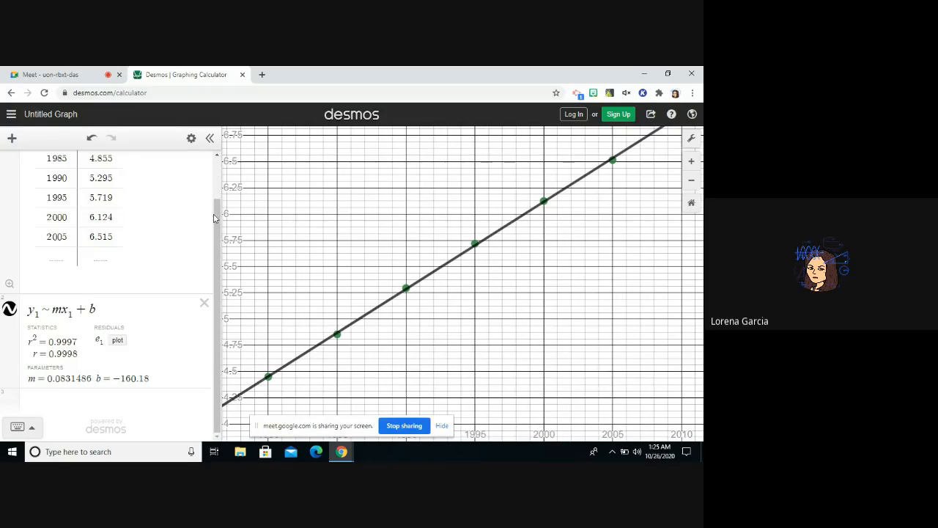
scroll(214, 217, up, 2)
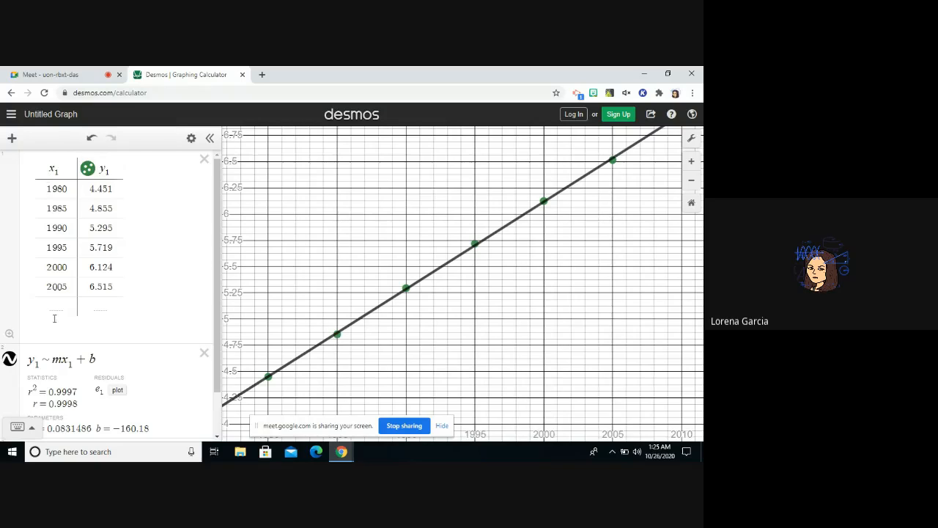
click(689, 142)
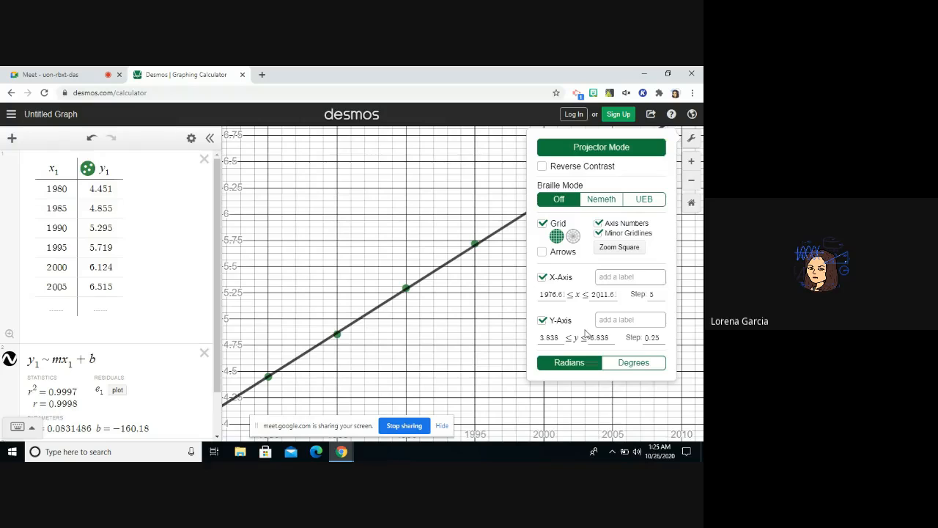
click(689, 139)
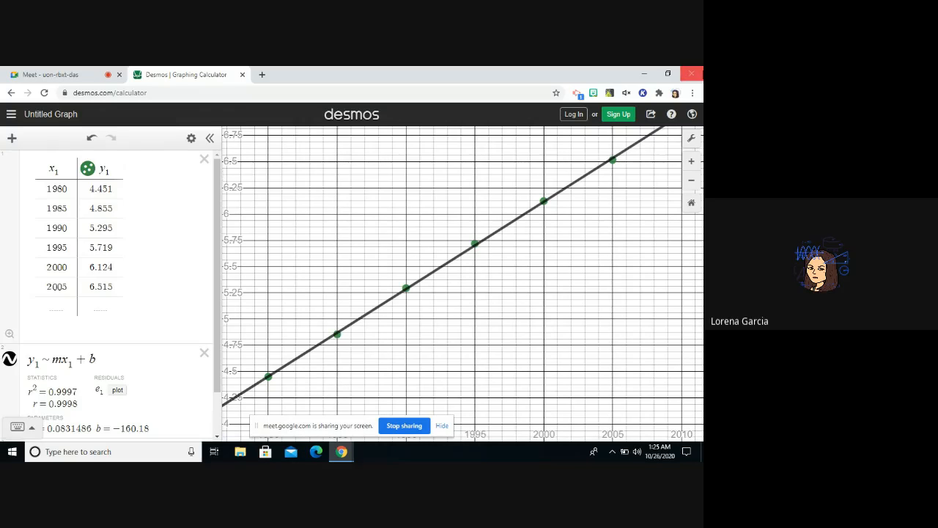
Minimize the browser and open the Desmos Tutorial PDF from the week 8 subfolder of the Algebra II desktop folder.
click(646, 76)
double_click(676, 87)
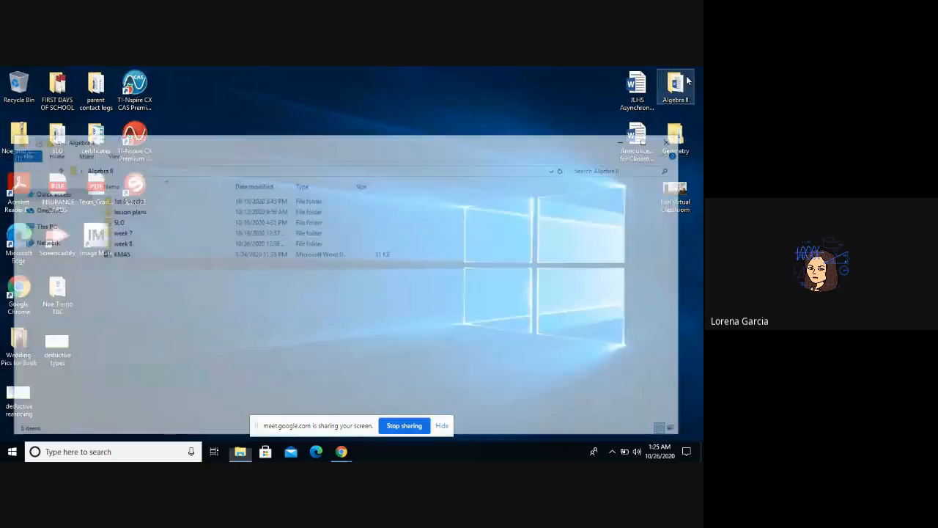
click(198, 246)
double_click(198, 246)
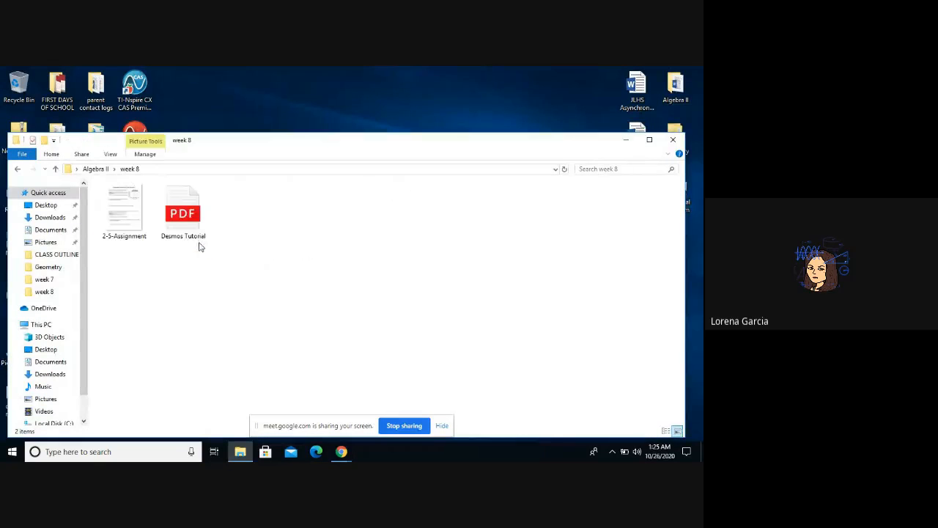
double_click(191, 226)
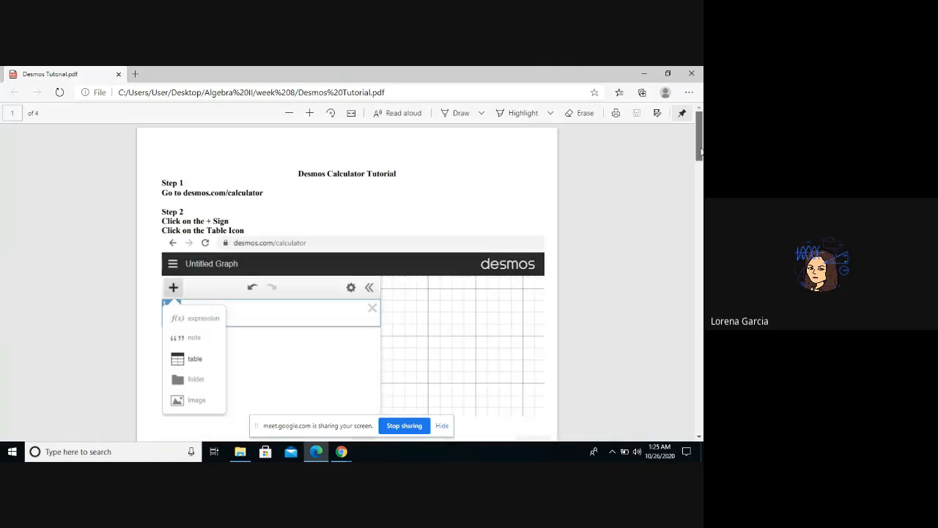
Read through the Desmos tutorial from the data table in Step 3 to the worked prediction for Congressional Session 120.
drag(701, 151, 699, 229)
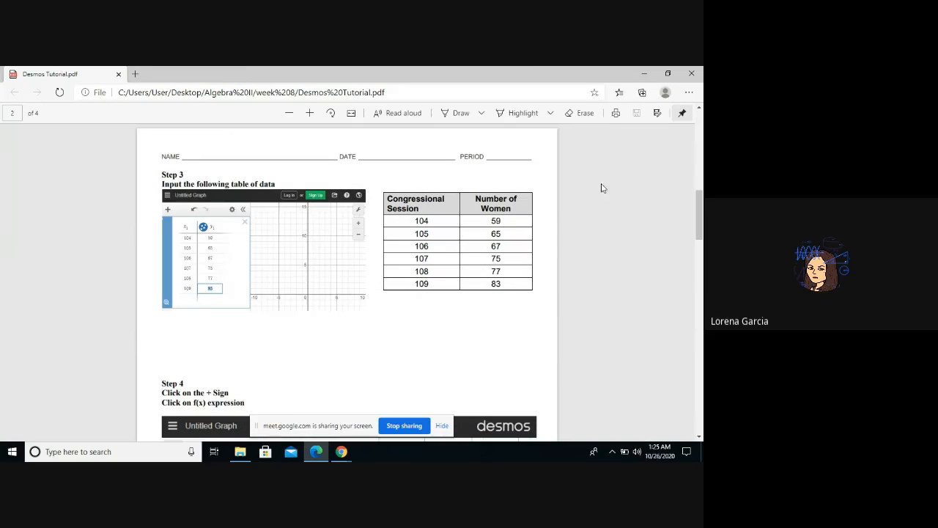
drag(700, 220, 702, 354)
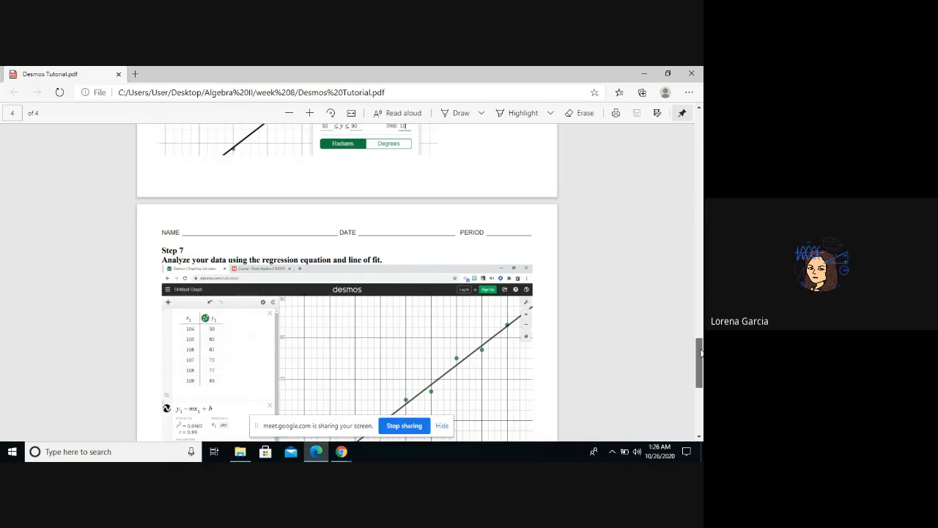
drag(701, 353, 702, 367)
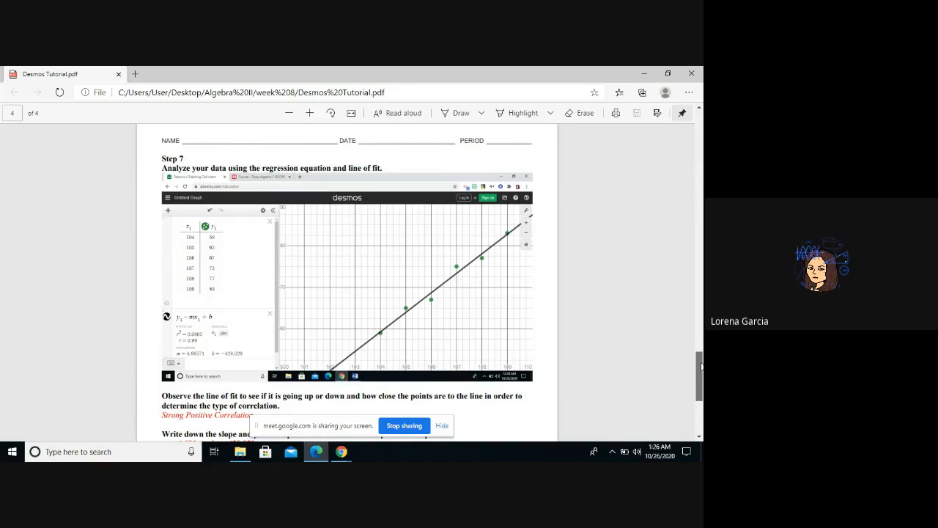
drag(702, 366, 702, 393)
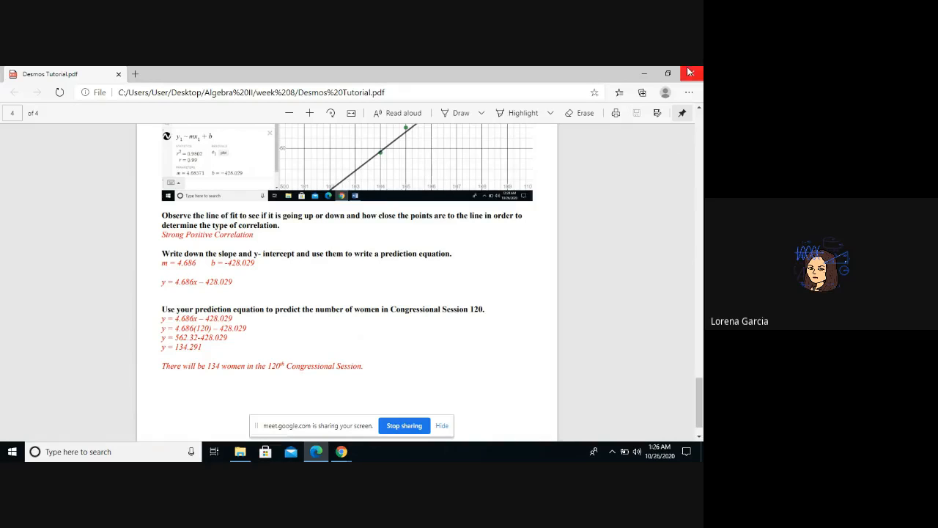
Close the Desmos Tutorial PDF and the week 8 folder window.
click(342, 452)
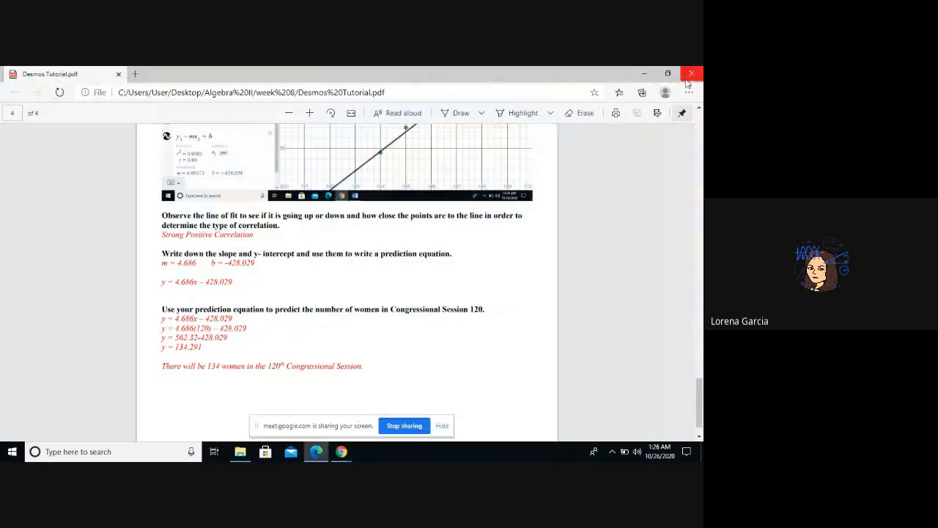
click(688, 77)
click(674, 139)
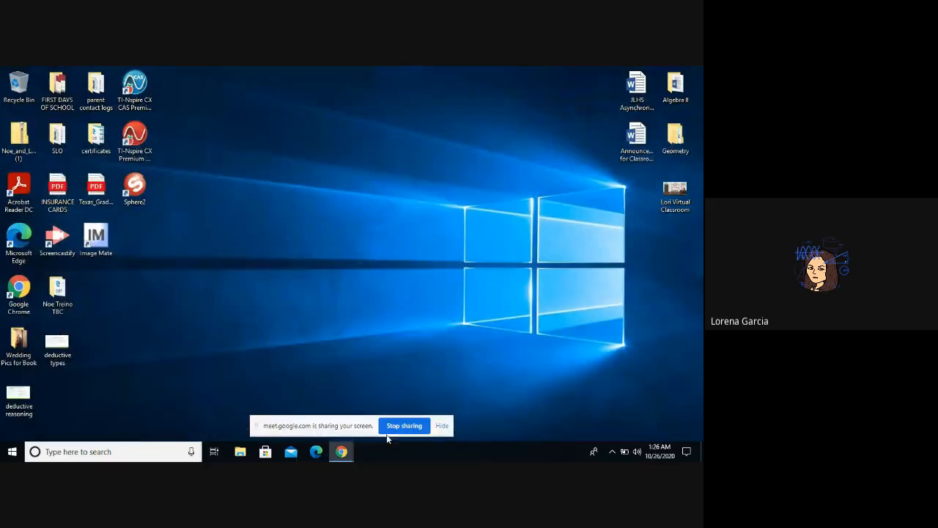
Bring back the Chrome window, switch to the Google Meet call and open its options for stopping the recording.
mouse_move(354, 451)
click(329, 422)
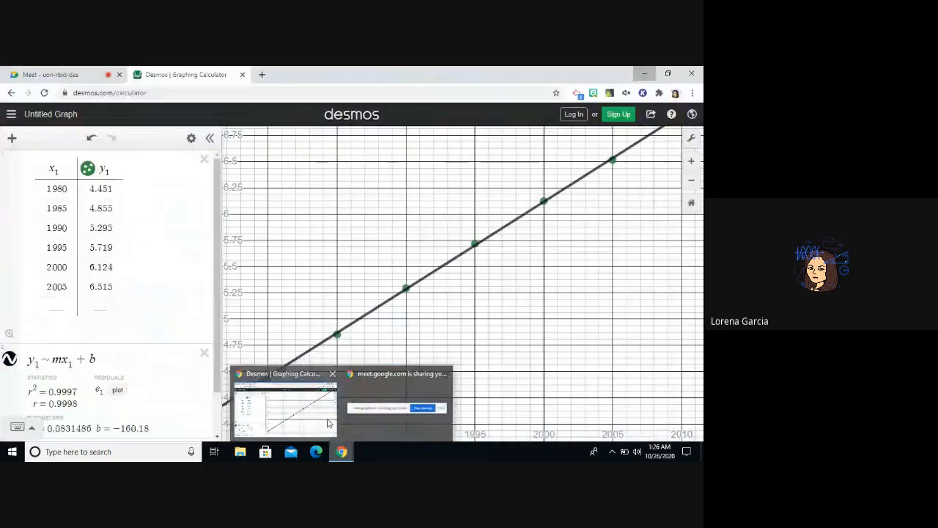
click(35, 72)
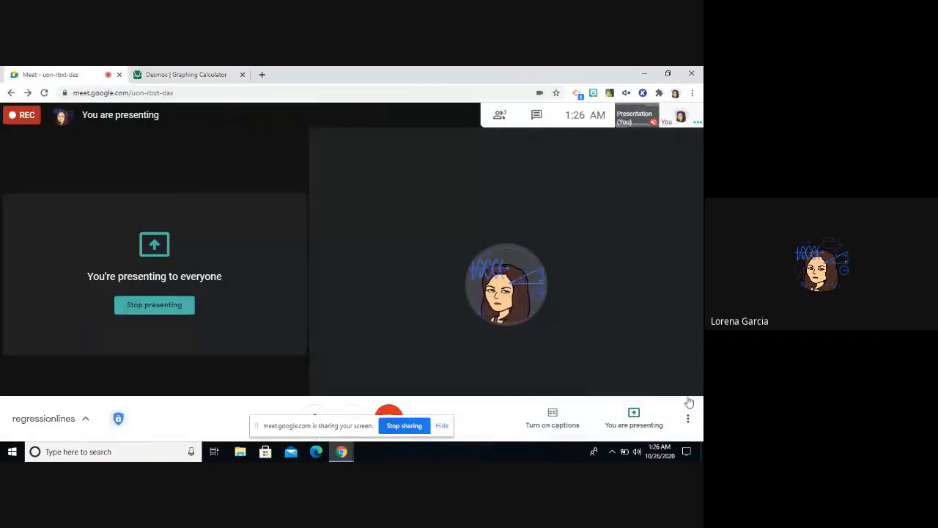
click(687, 420)
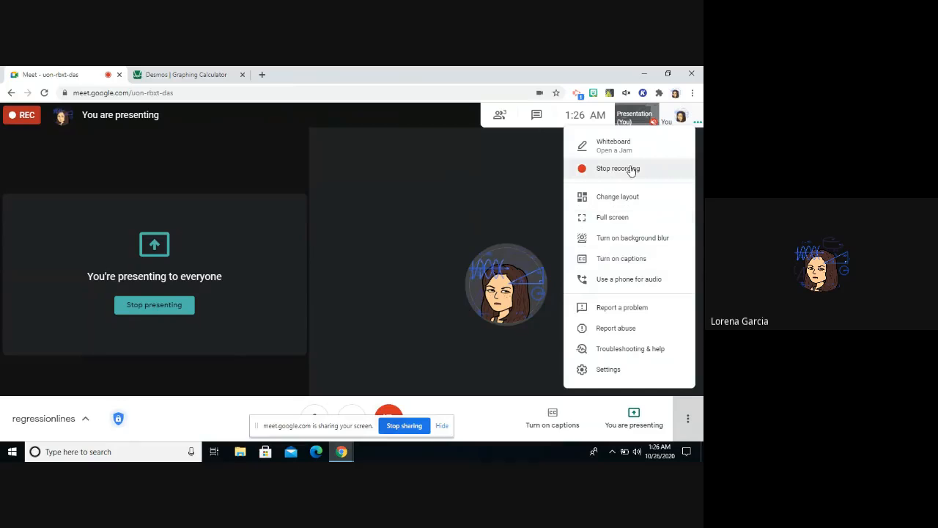